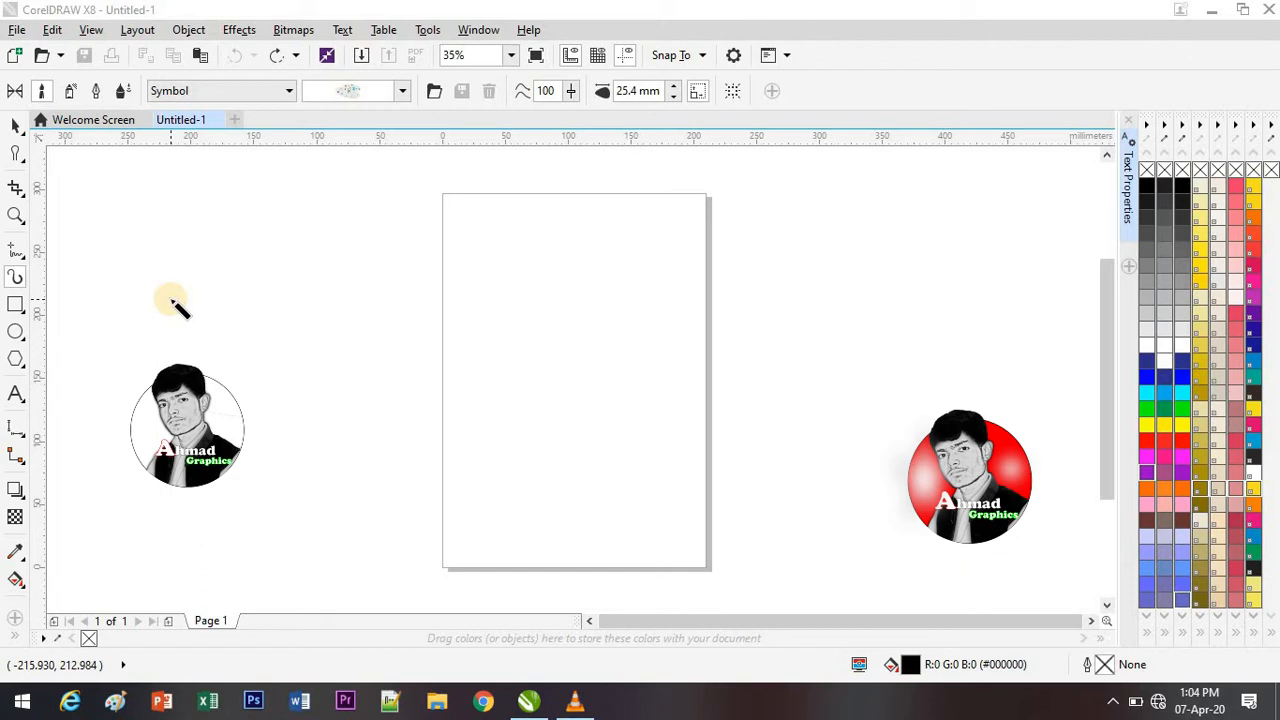
Step: Draw a closed freehand loop beside the page with the Artistic Media tool in Brush mode, using a Symbol brush
{"action": "left_click", "coordinate": [17, 283]}
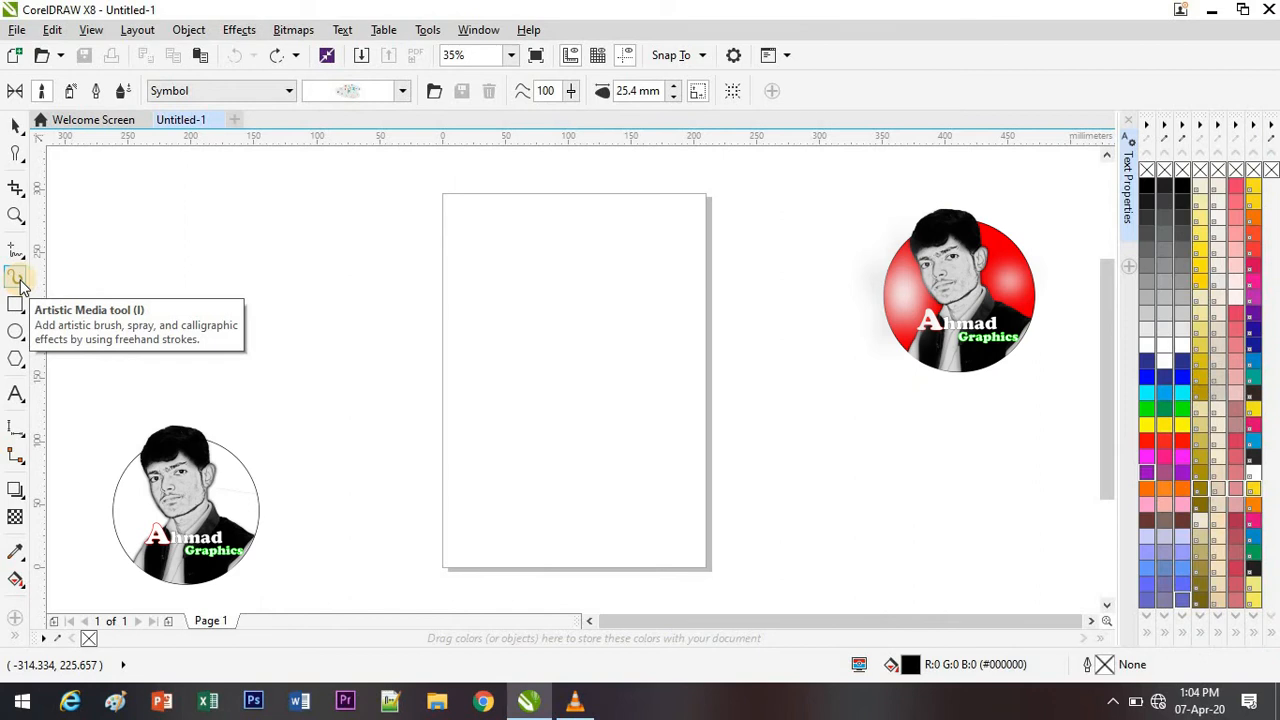
{"action": "left_click", "coordinate": [14, 125]}
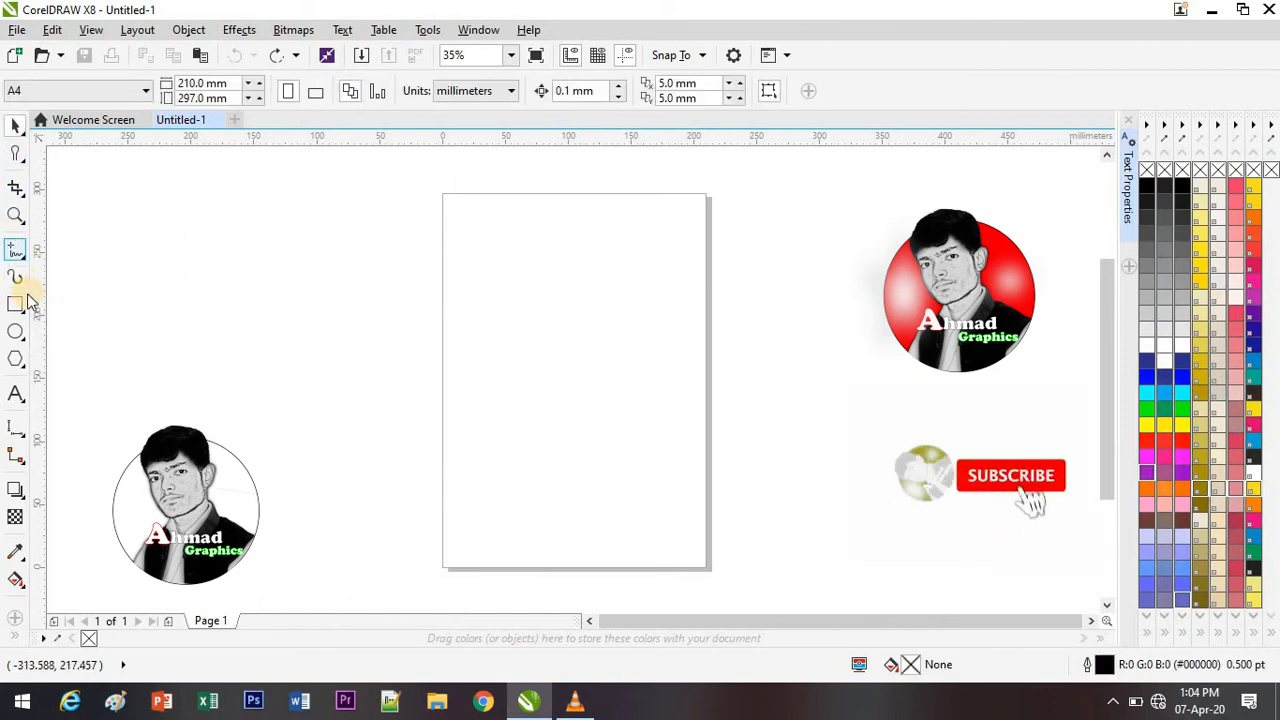
{"action": "left_click", "coordinate": [17, 281]}
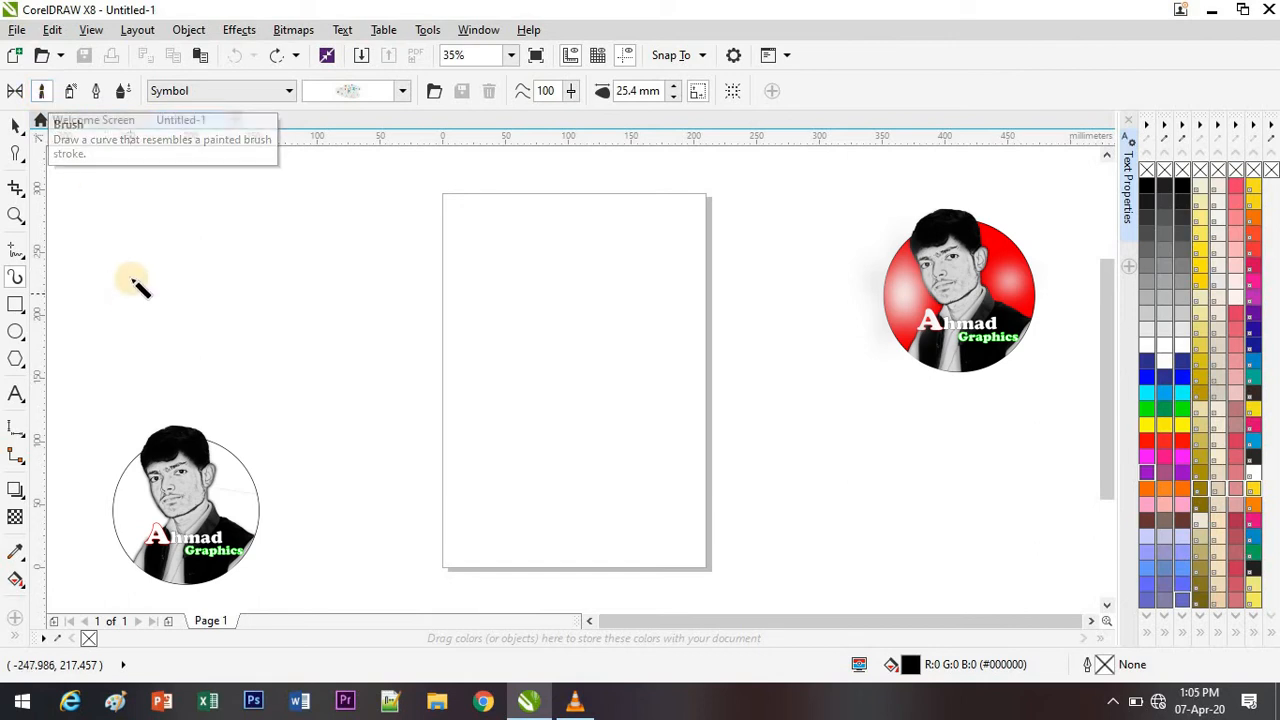
{"action": "mouse_move", "coordinate": [137, 289]}
{"action": "left_mouse_down"}
{"action": "mouse_move", "coordinate": [145, 383]}
{"action": "mouse_move", "coordinate": [256, 418]}
{"action": "mouse_move", "coordinate": [276, 357]}
{"action": "mouse_move", "coordinate": [261, 306]}
{"action": "mouse_move", "coordinate": [218, 280]}
{"action": "mouse_move", "coordinate": [137, 291]}
{"action": "left_mouse_up"}
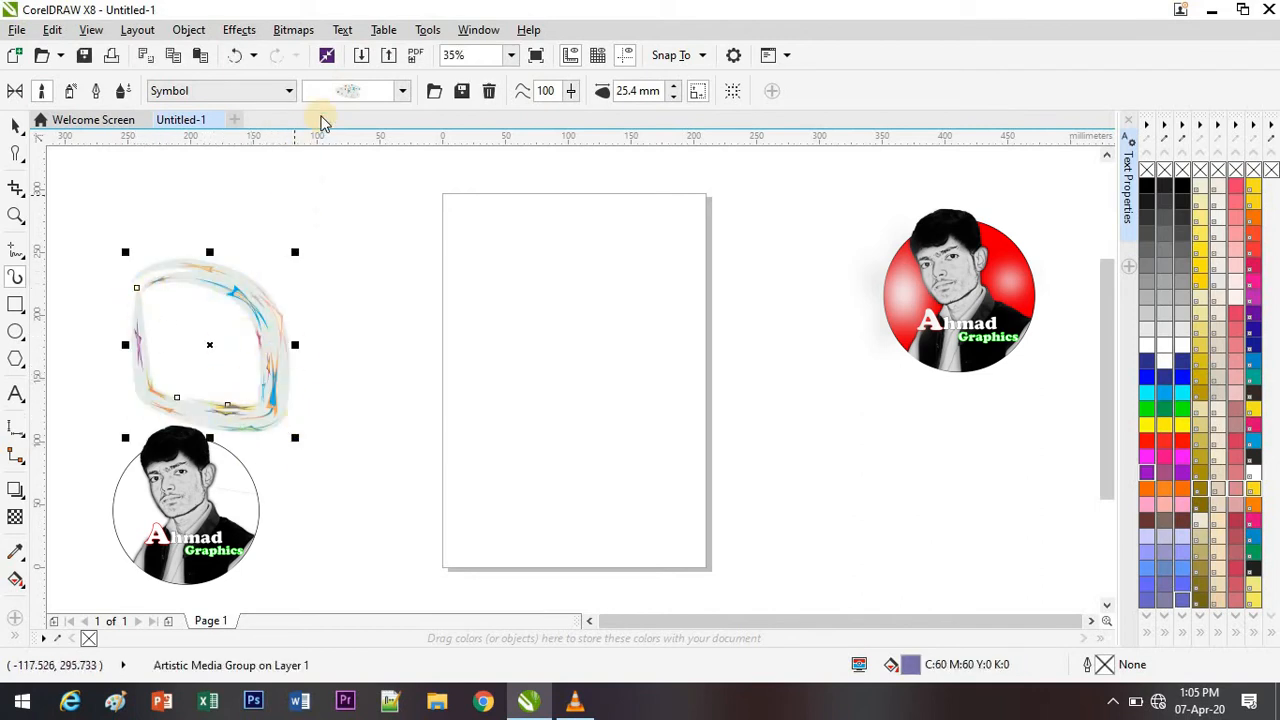
Step: Try the tapered black, angular outline and fanned-line brush strokes on the loop
{"action": "left_click", "coordinate": [403, 92]}
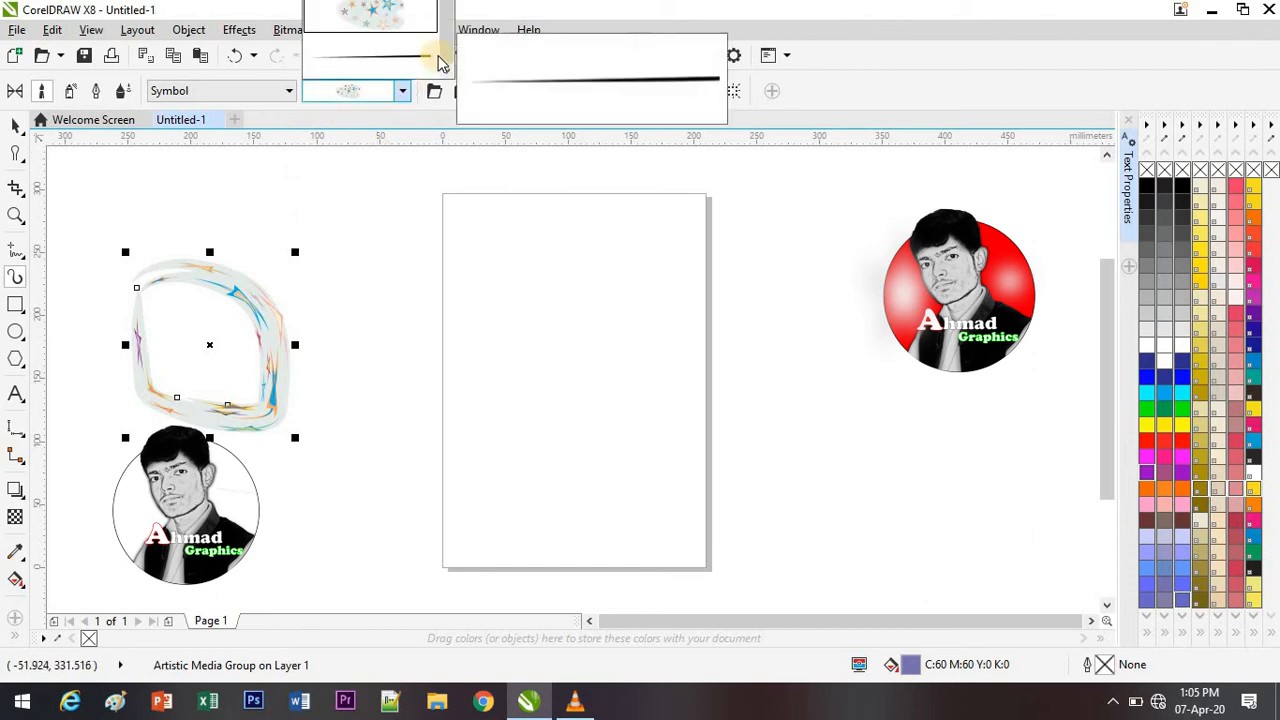
{"action": "left_click", "coordinate": [423, 57]}
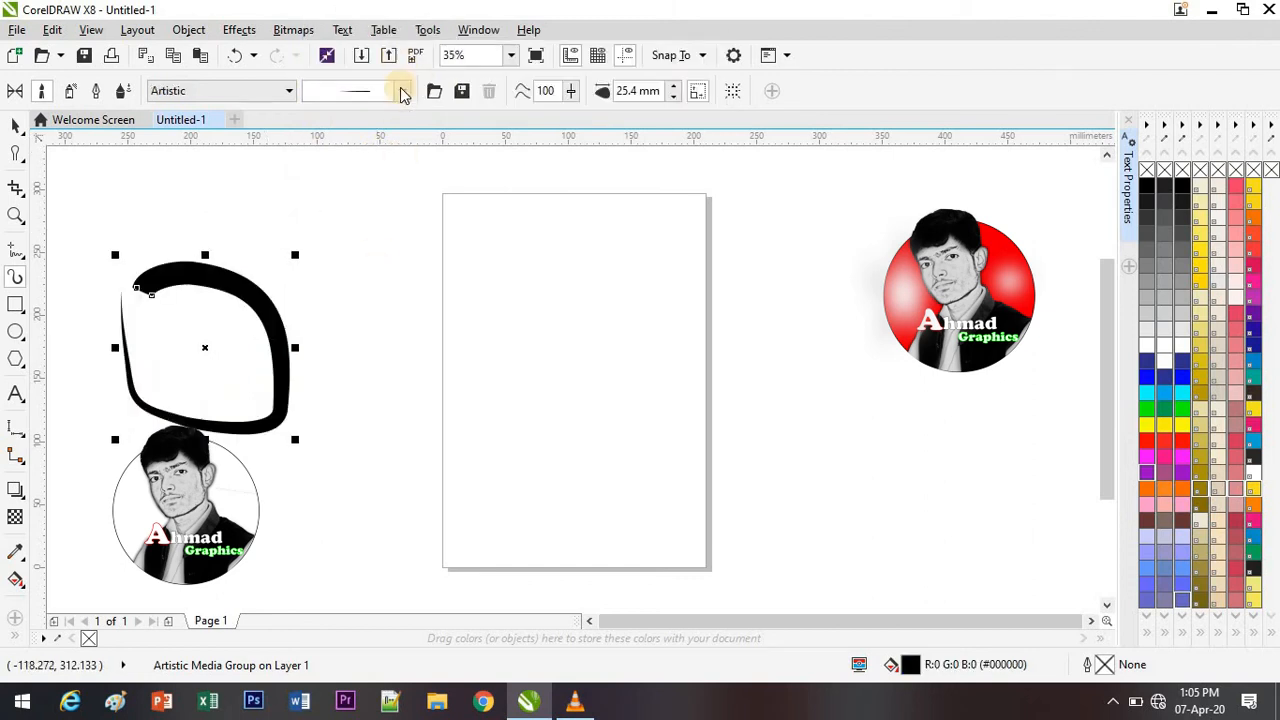
{"action": "left_click", "coordinate": [403, 92]}
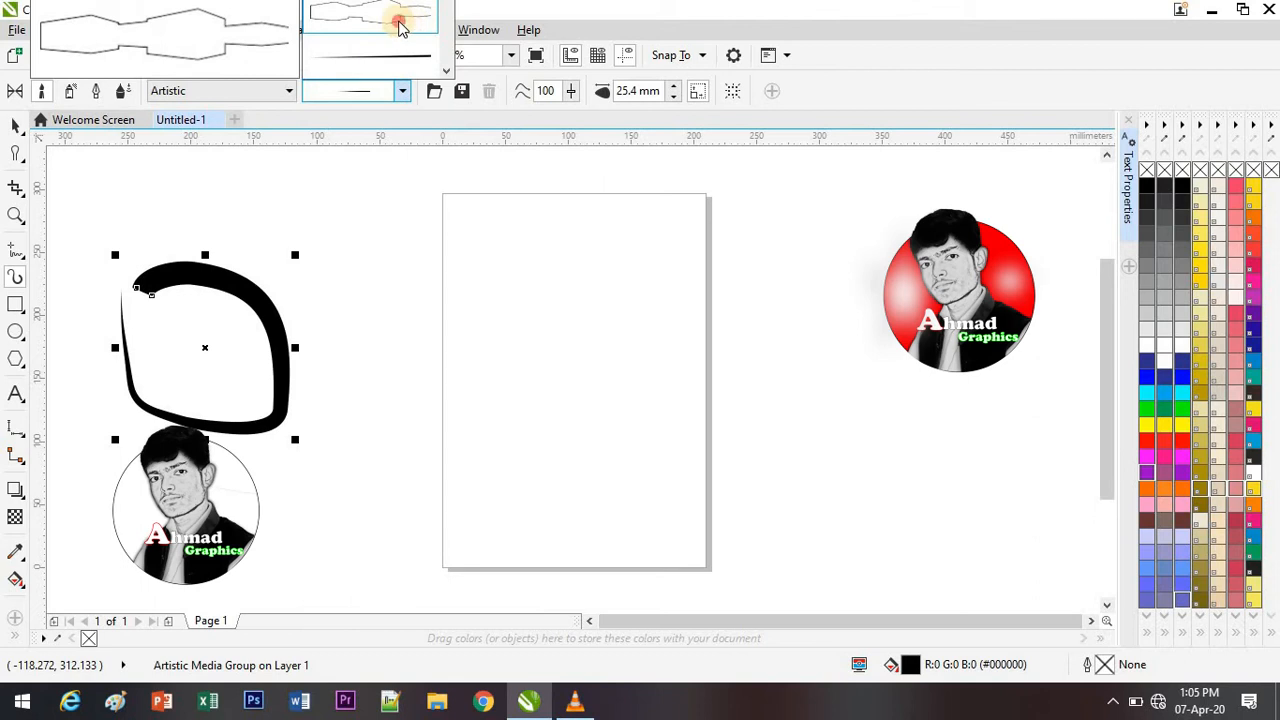
{"action": "left_click", "coordinate": [399, 25]}
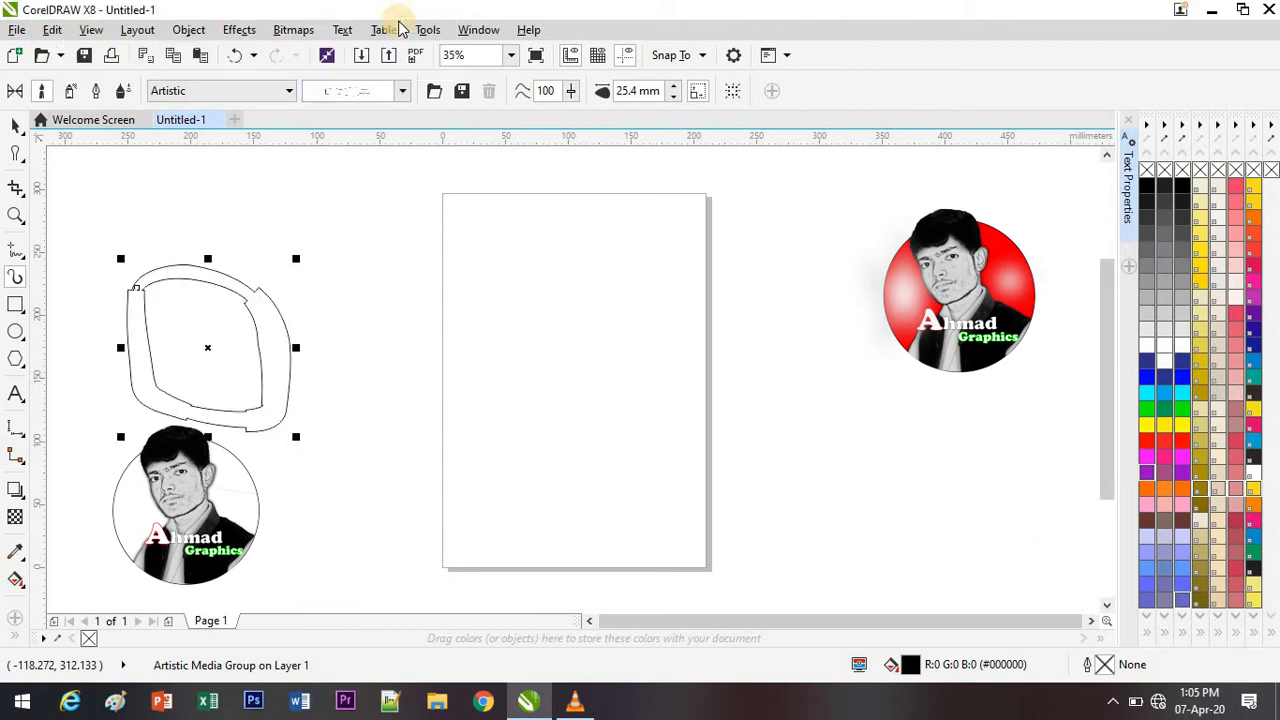
{"action": "left_click", "coordinate": [401, 92]}
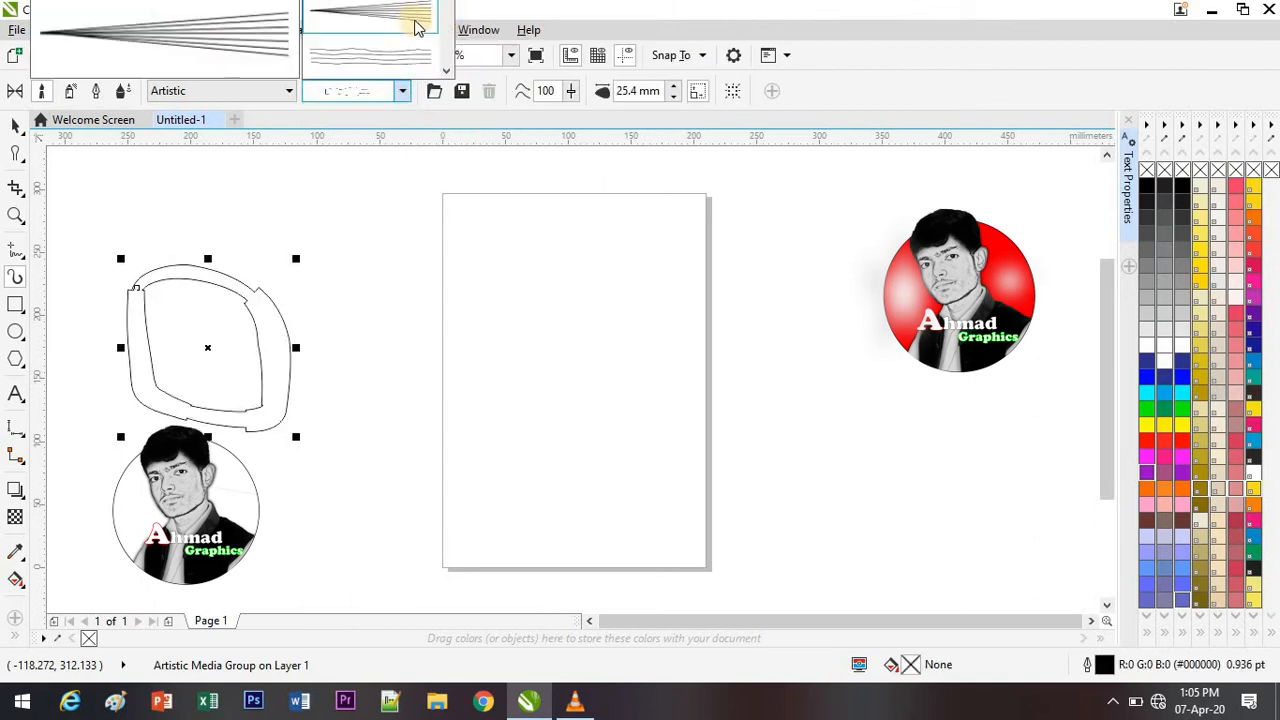
{"action": "left_click", "coordinate": [418, 22]}
Step: Try the rainbow gradient and purple pentagon brush strokes on the loop
{"action": "left_click", "coordinate": [401, 91]}
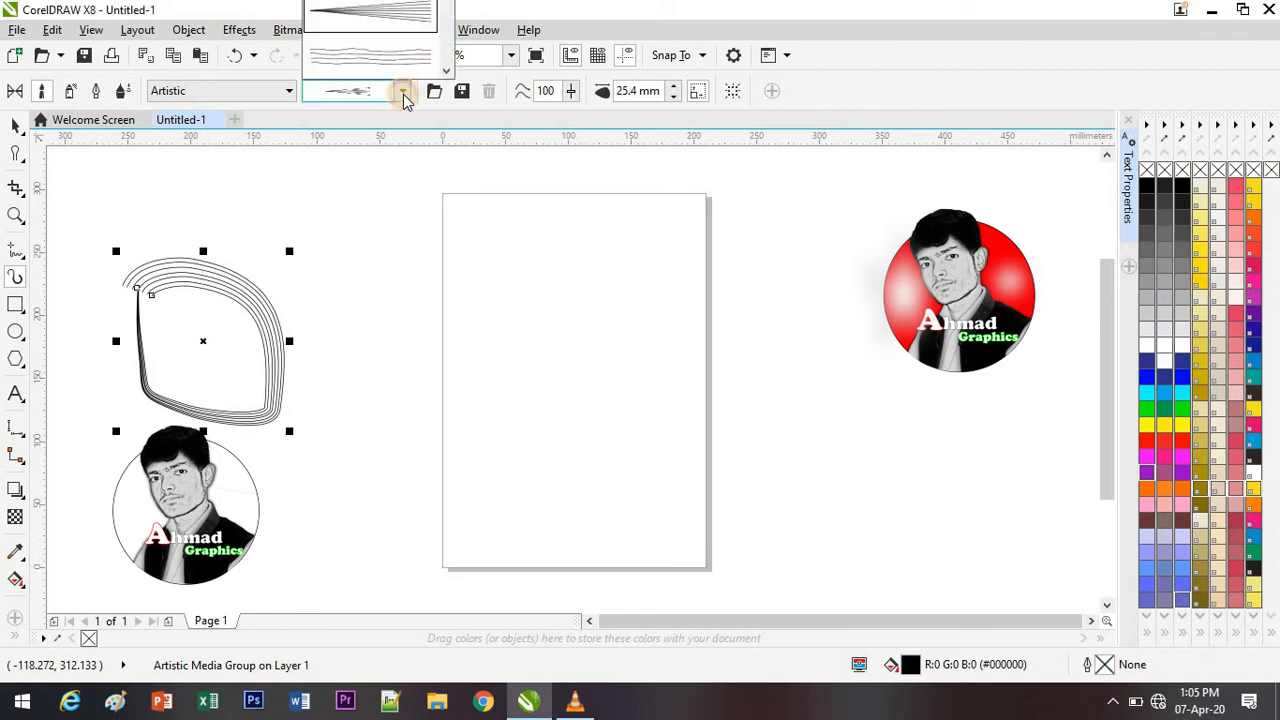
{"action": "scroll", "coordinate": [440, 30], "scroll_direction": "down", "scroll_amount": 3}
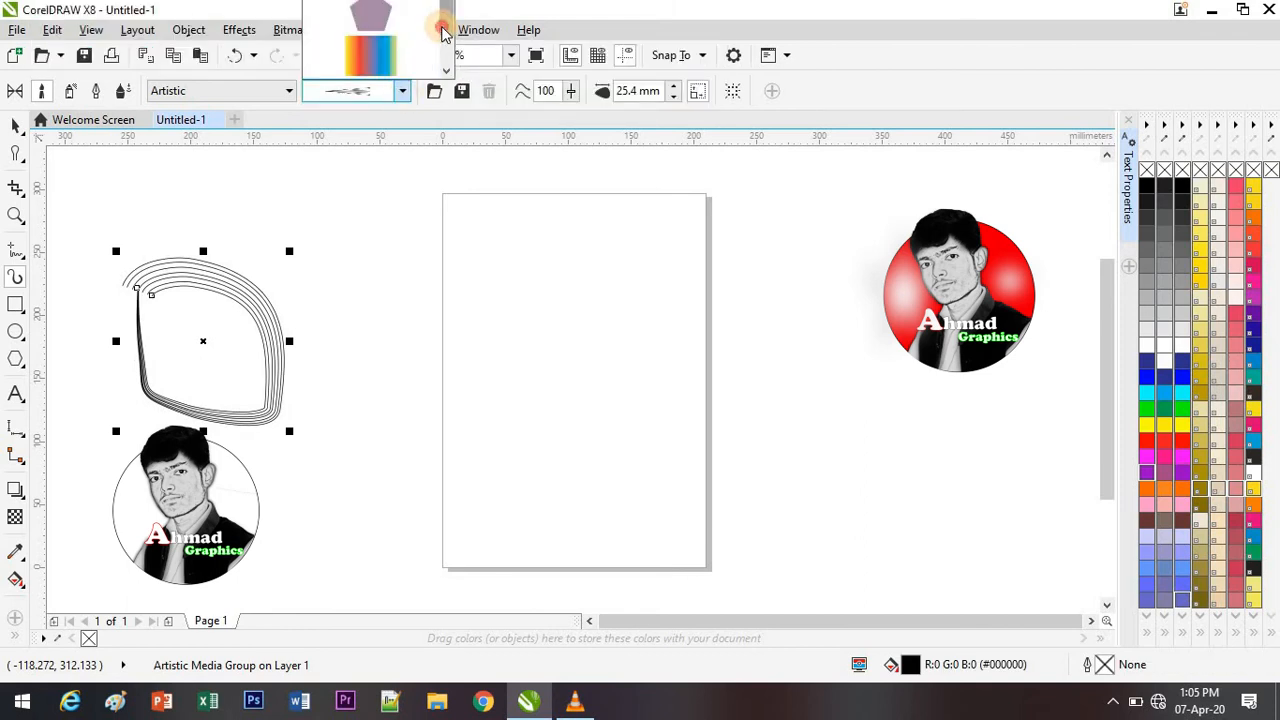
{"action": "left_click", "coordinate": [369, 65]}
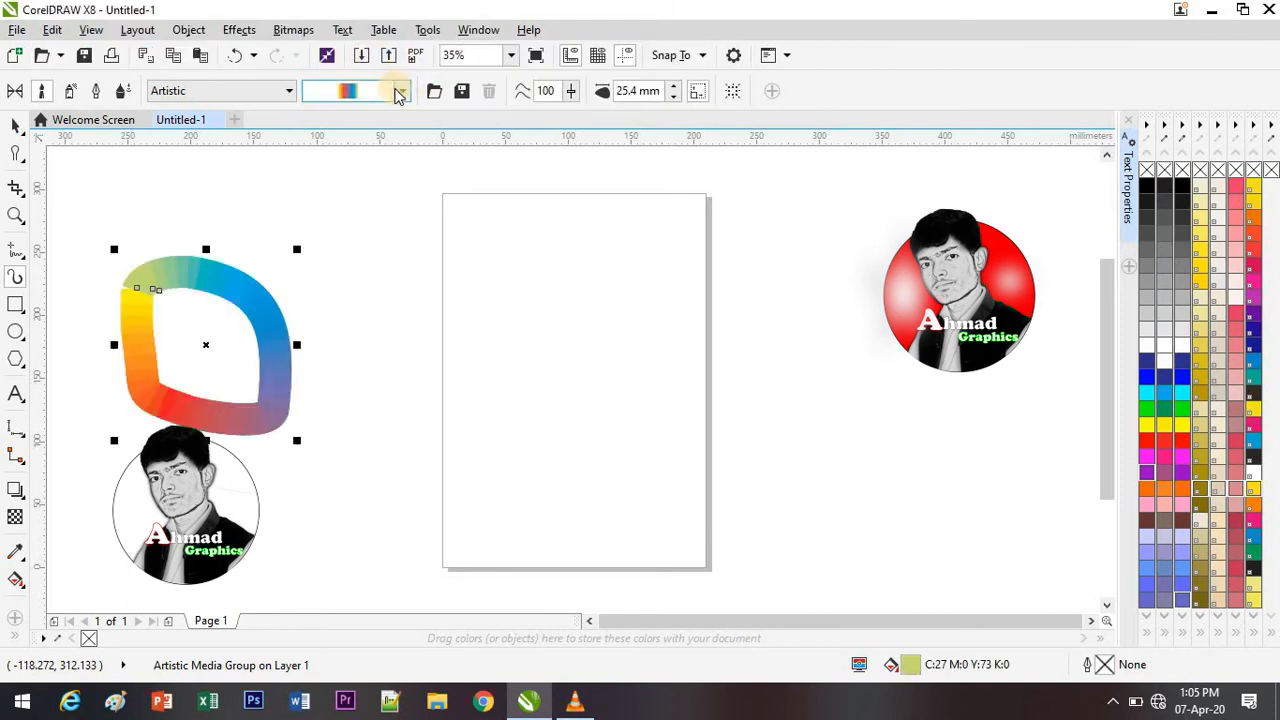
{"action": "left_click", "coordinate": [398, 91]}
{"action": "left_click", "coordinate": [377, 22]}
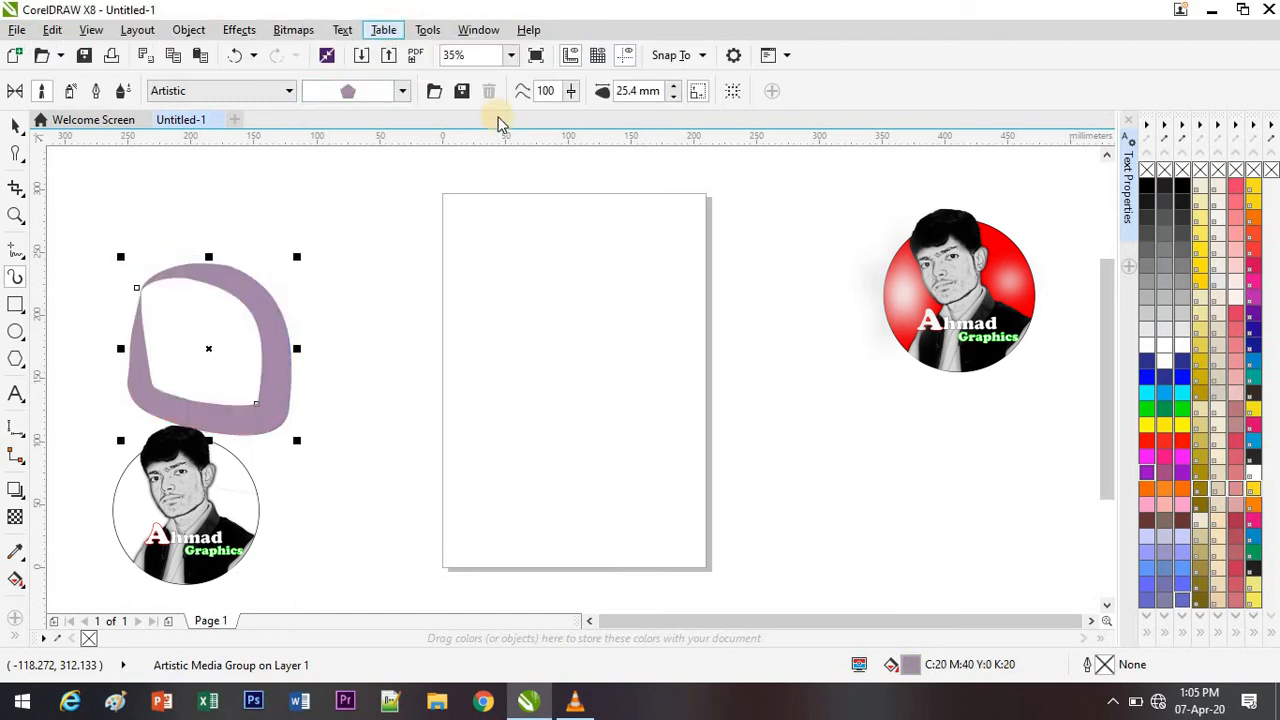
Step: Apply the green woven-dash Artistic brush stroke to the loop and draw a second loop above it
{"action": "left_click", "coordinate": [401, 91]}
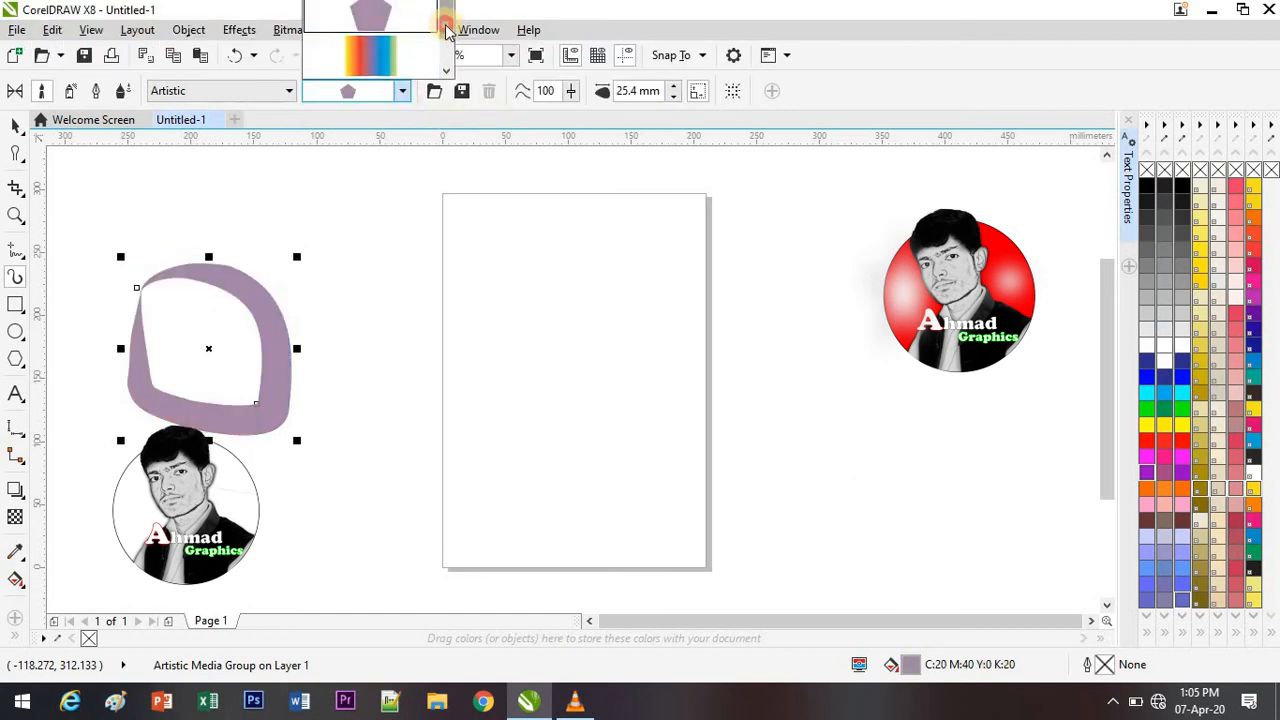
{"action": "scroll", "coordinate": [446, 30], "scroll_direction": "up", "scroll_amount": 3}
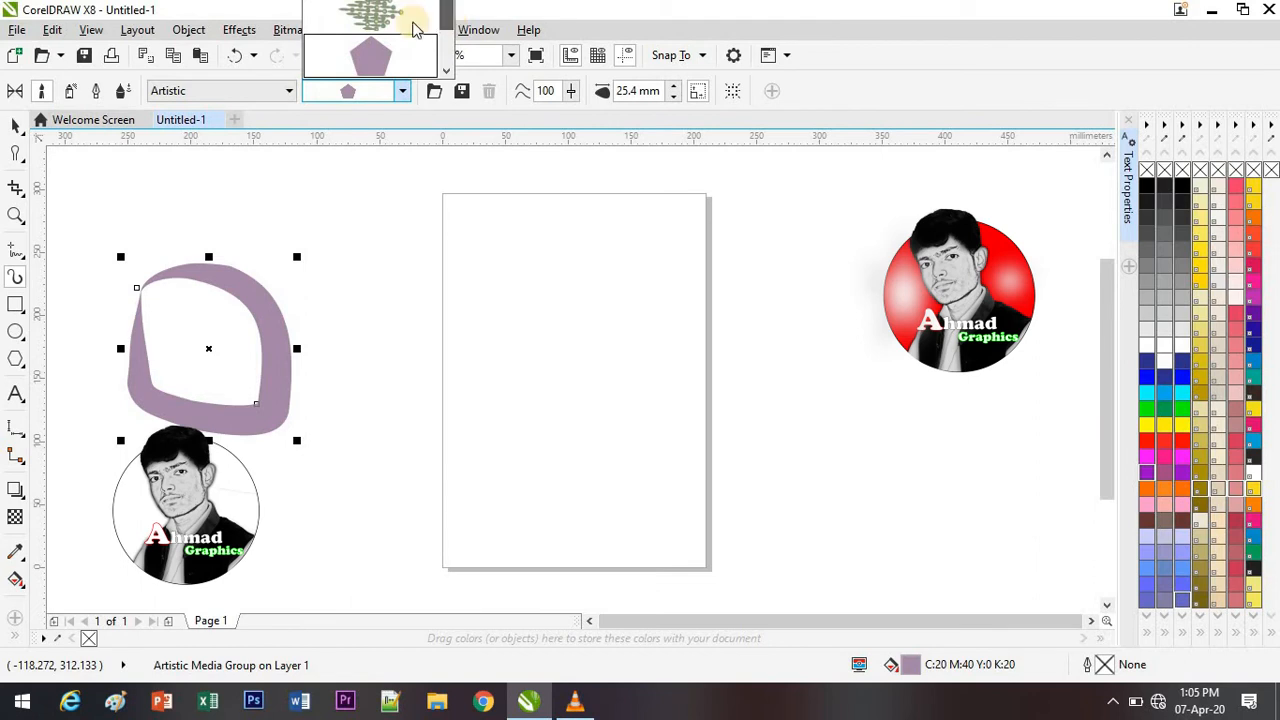
{"action": "left_click", "coordinate": [412, 26]}
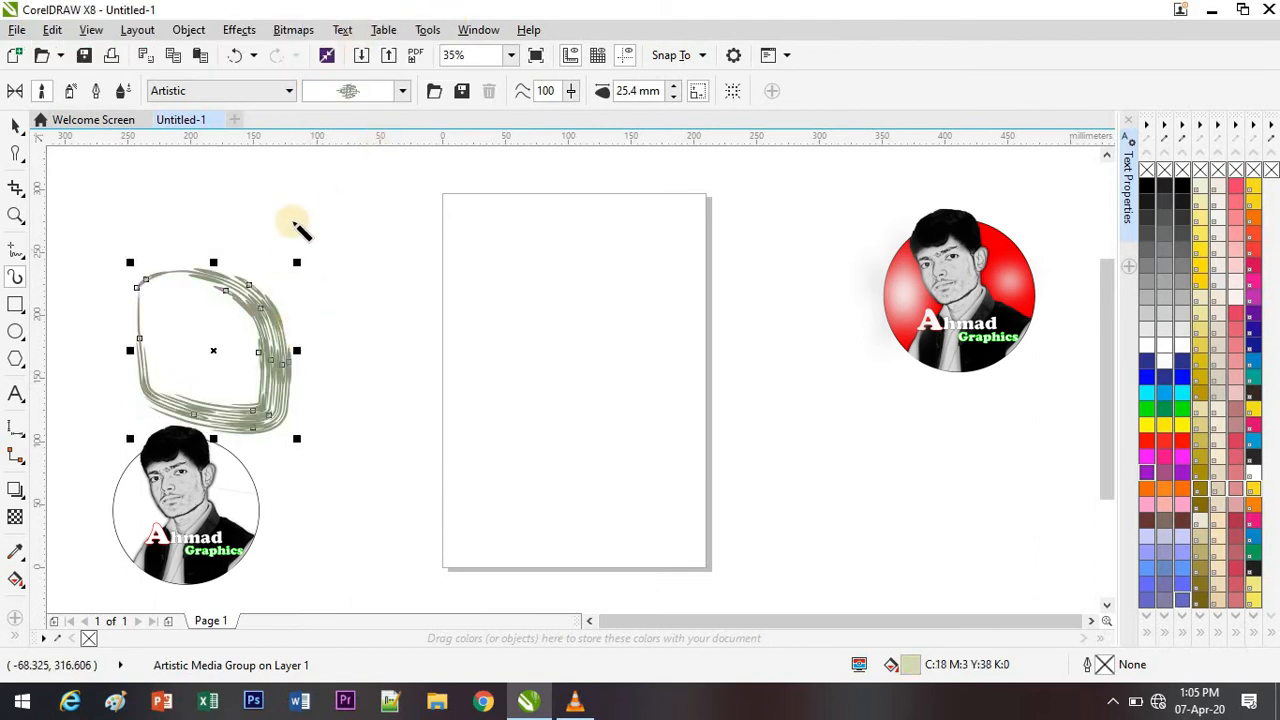
{"action": "mouse_move", "coordinate": [262, 215]}
{"action": "left_mouse_down"}
{"action": "mouse_move", "coordinate": [357, 247]}
{"action": "mouse_move", "coordinate": [316, 141]}
{"action": "mouse_move", "coordinate": [257, 206]}
{"action": "mouse_move", "coordinate": [372, 258]}
{"action": "left_mouse_up"}
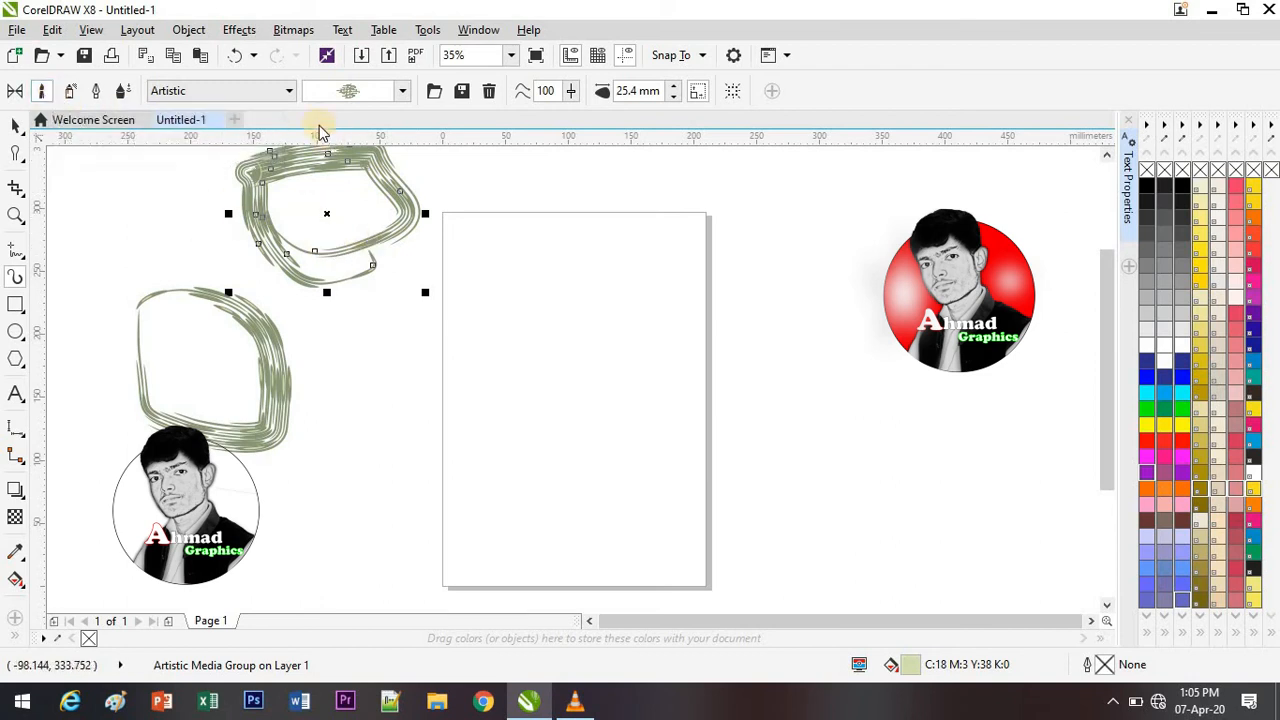
Step: Try the Sensual brush category and paint several freehand strokes beside the page and diagonally across it
{"action": "left_click", "coordinate": [290, 92]}
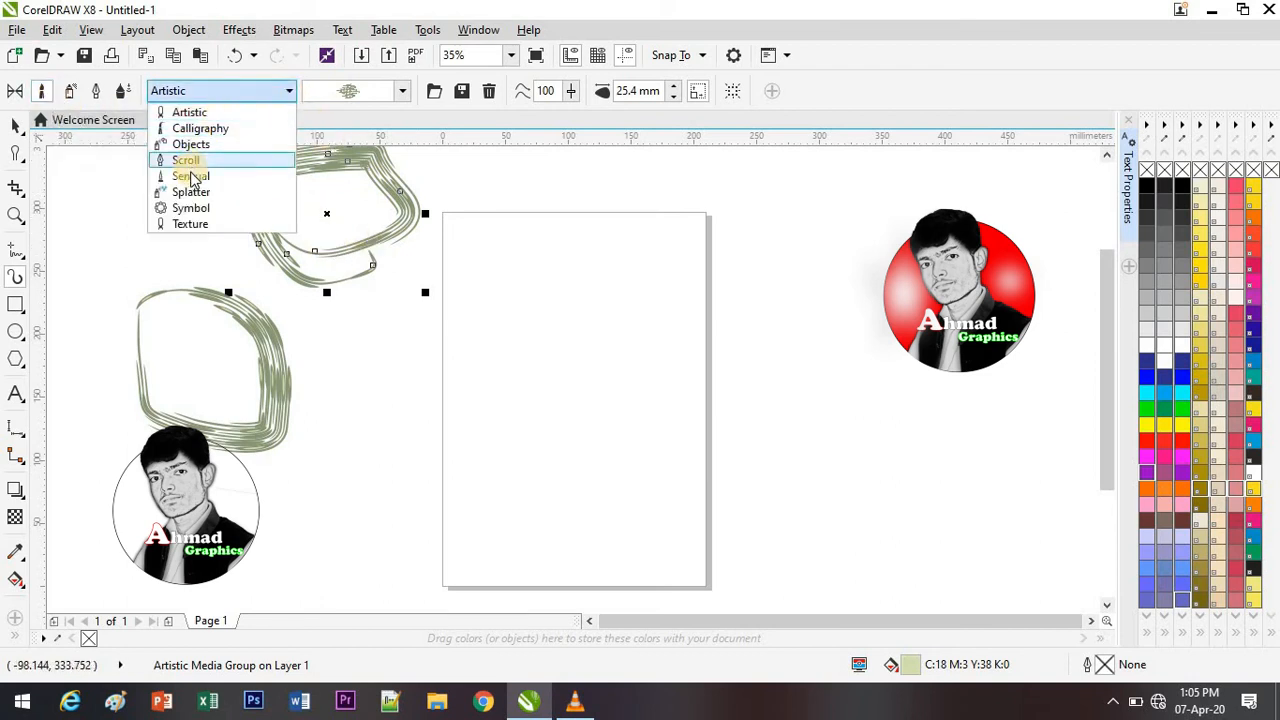
{"action": "left_click", "coordinate": [182, 177]}
{"action": "mouse_move", "coordinate": [180, 215]}
{"action": "left_mouse_down"}
{"action": "mouse_move", "coordinate": [181, 254]}
{"action": "mouse_move", "coordinate": [166, 268]}
{"action": "mouse_move", "coordinate": [250, 262]}
{"action": "left_mouse_up"}
{"action": "mouse_move", "coordinate": [286, 310]}
{"action": "left_mouse_down"}
{"action": "mouse_move", "coordinate": [371, 404]}
{"action": "mouse_move", "coordinate": [471, 323]}
{"action": "mouse_move", "coordinate": [466, 295]}
{"action": "left_mouse_up"}
{"action": "left_click_drag", "start_coordinate": [592, 315], "coordinate": [718, 512]}
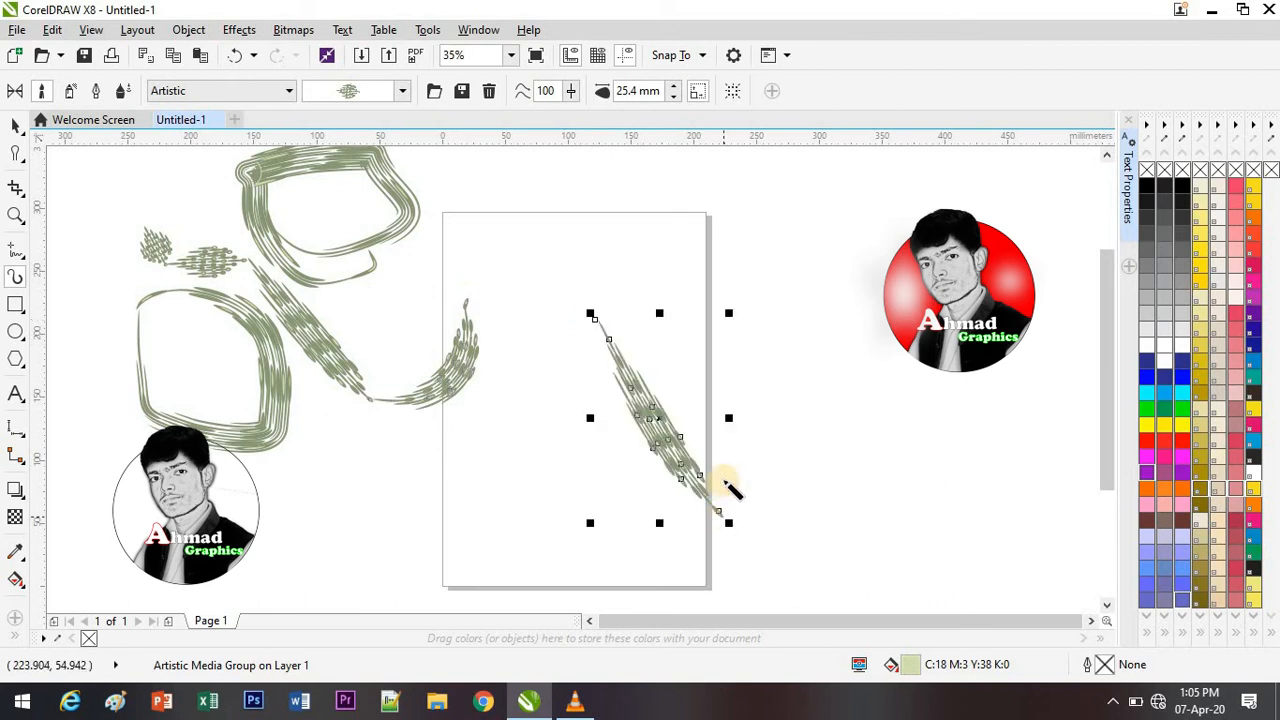
Step: Try the Scroll brush category and paint one loop over the page's top edge and another on the far side
{"action": "left_click", "coordinate": [285, 91]}
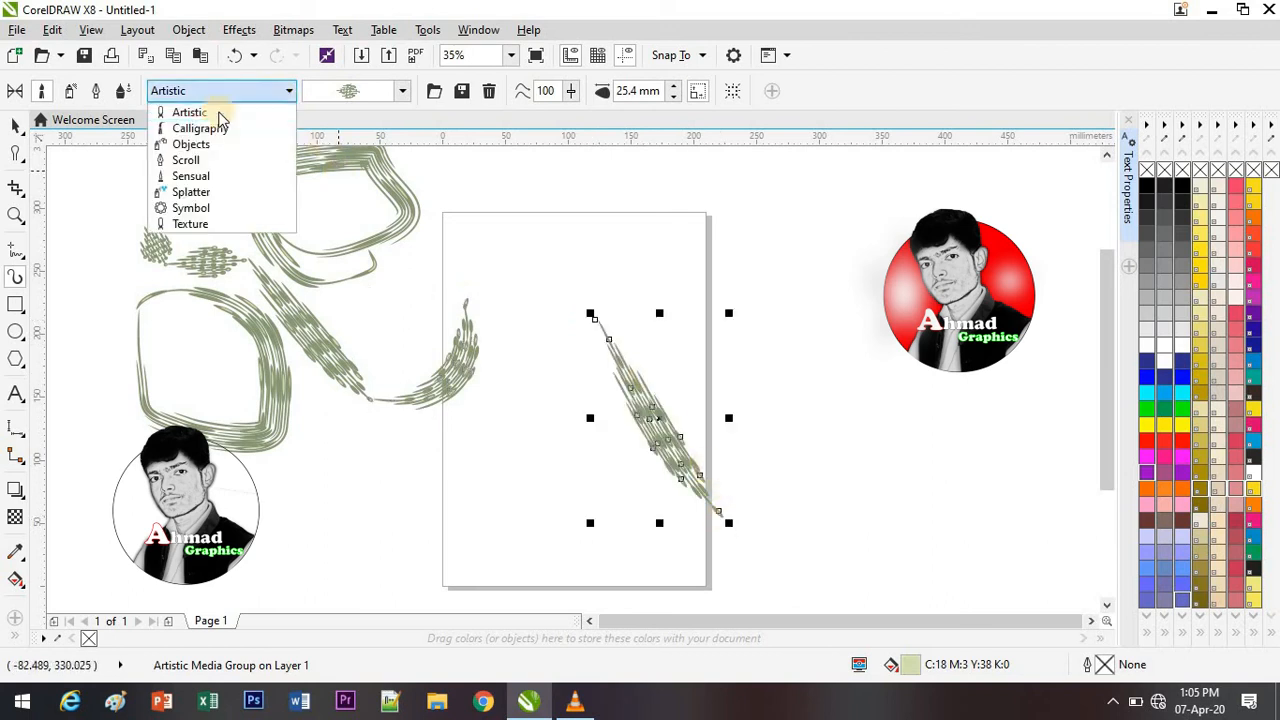
{"action": "left_click", "coordinate": [190, 162]}
{"action": "mouse_move", "coordinate": [588, 233]}
{"action": "left_mouse_down"}
{"action": "mouse_move", "coordinate": [648, 182]}
{"action": "mouse_move", "coordinate": [582, 266]}
{"action": "mouse_move", "coordinate": [648, 264]}
{"action": "left_mouse_up"}
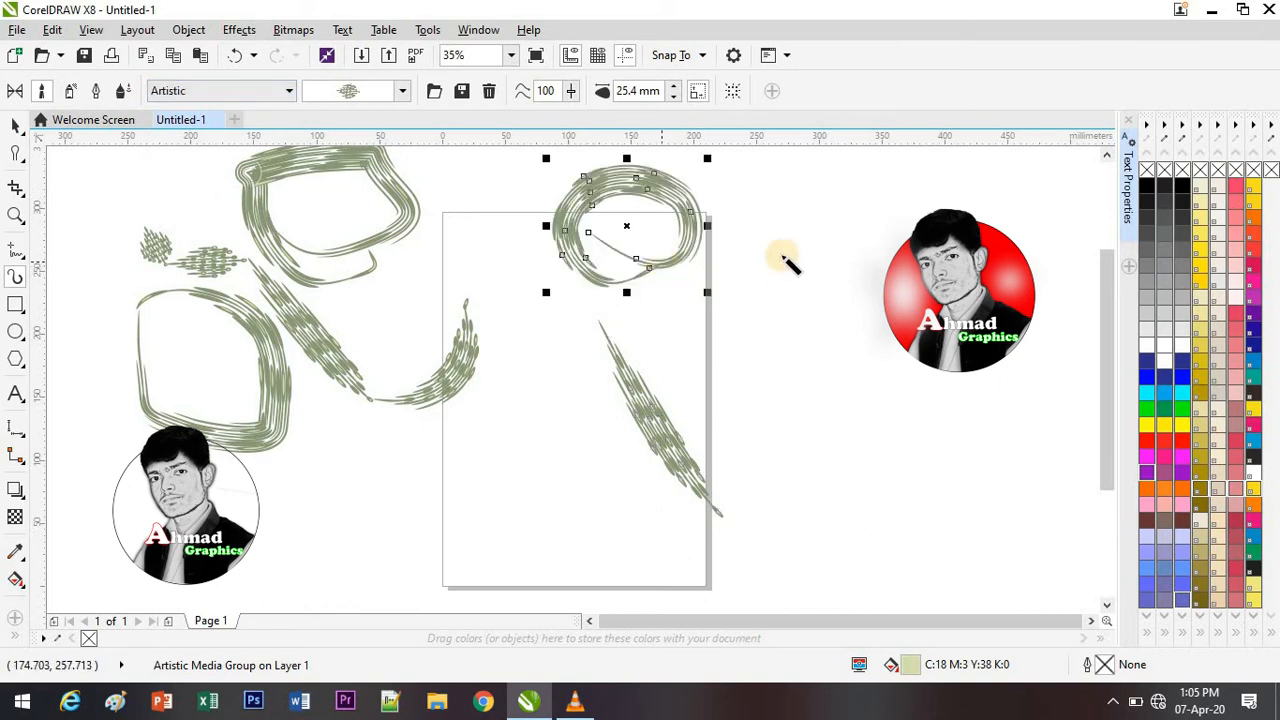
{"action": "mouse_move", "coordinate": [784, 258]}
{"action": "left_mouse_down"}
{"action": "mouse_move", "coordinate": [814, 309]}
{"action": "mouse_move", "coordinate": [840, 295]}
{"action": "left_mouse_up"}
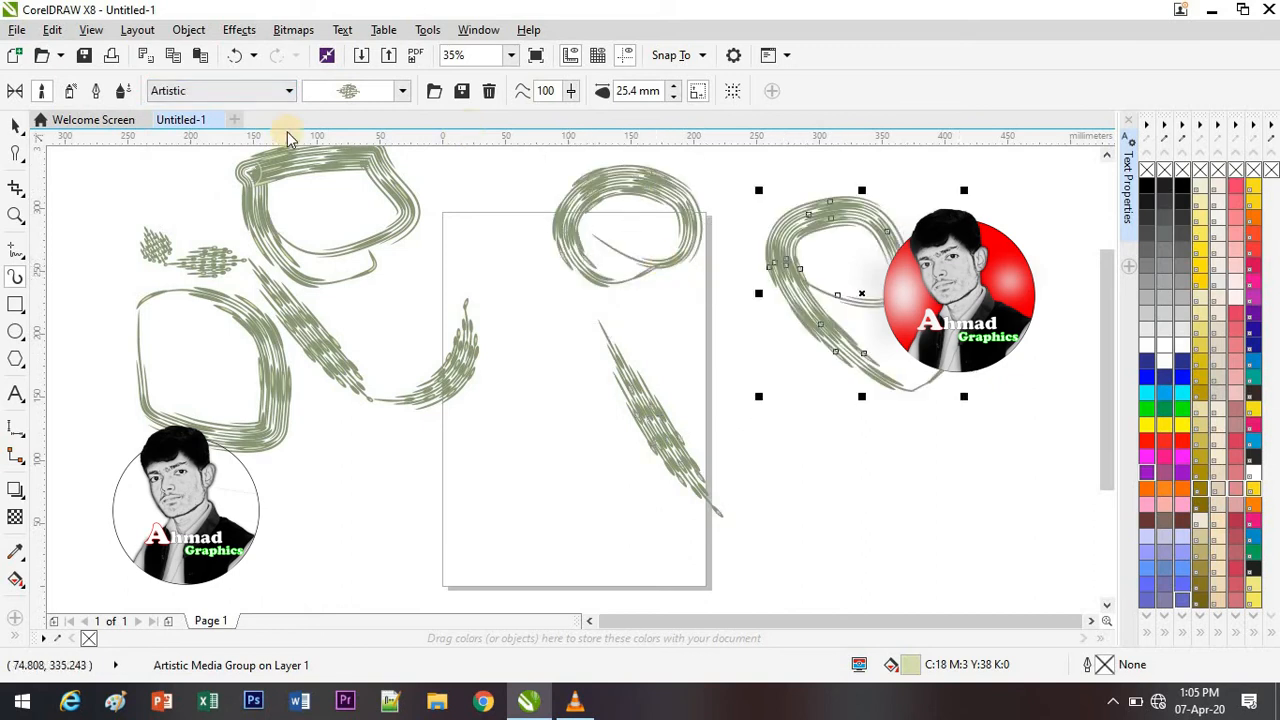
Step: Try the Symbol brush category and paint a diagonal stroke running into the lower part of the page
{"action": "left_click", "coordinate": [278, 97]}
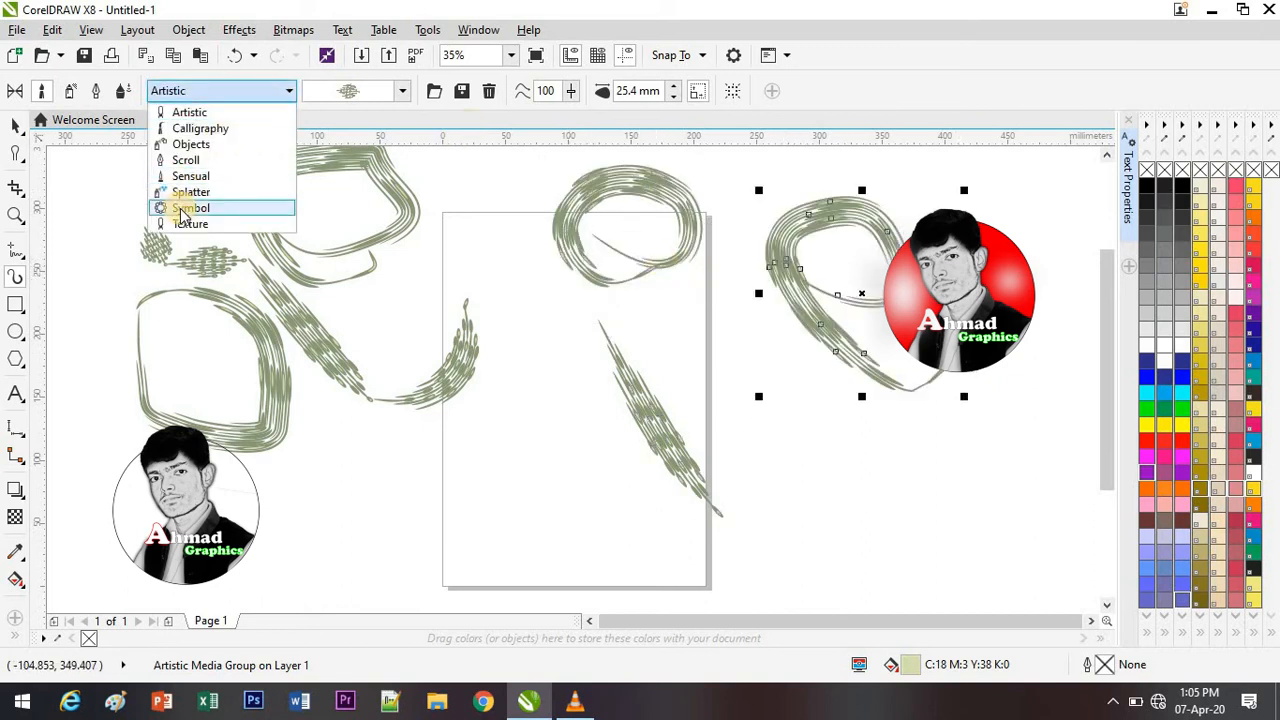
{"action": "left_click", "coordinate": [180, 206]}
{"action": "left_click_drag", "start_coordinate": [278, 466], "coordinate": [490, 560]}
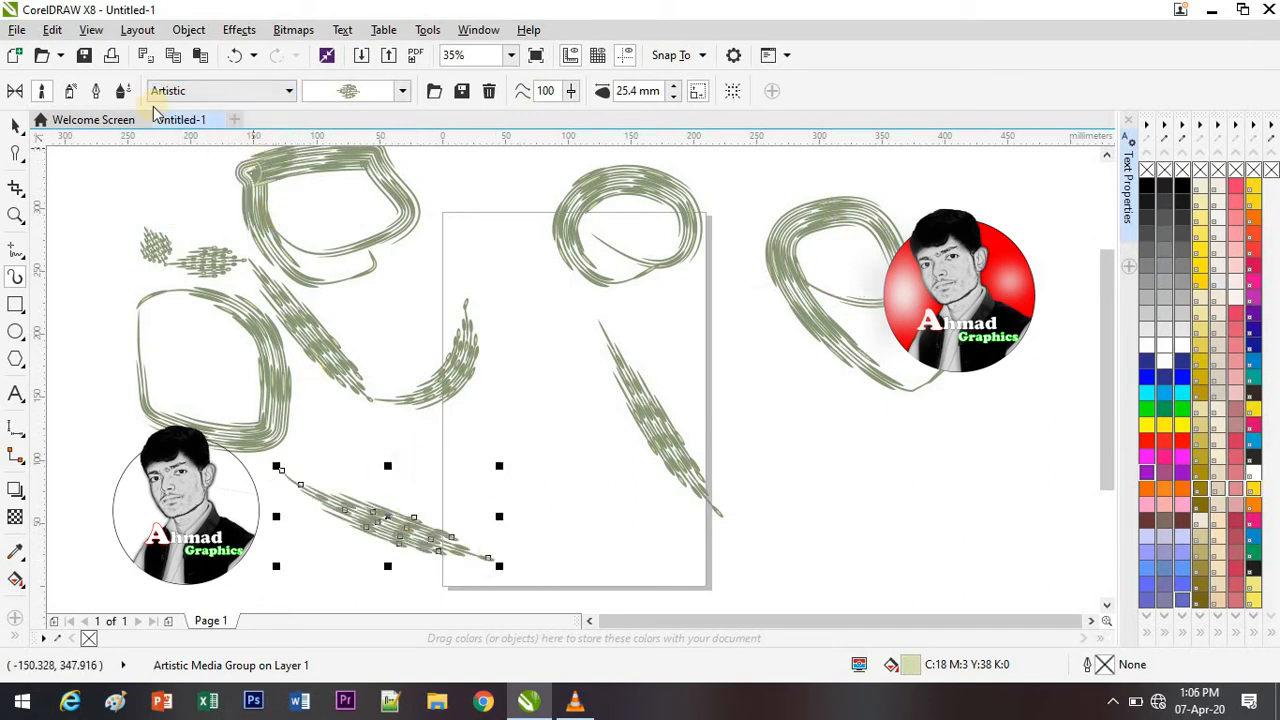
Step: Switch the Artistic Media tool to Sprayer mode and spray a small Brush Strokes patch above the first loop
{"action": "left_click", "coordinate": [71, 92]}
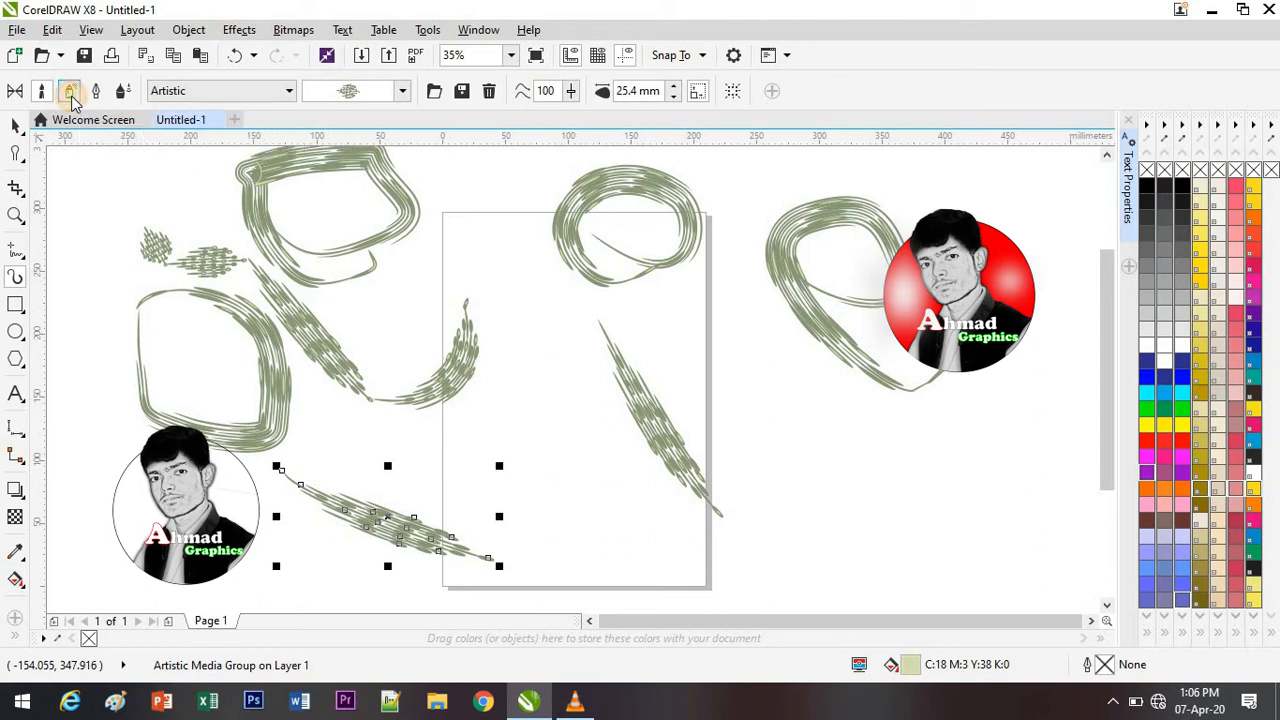
{"action": "mouse_move", "coordinate": [200, 192]}
{"action": "left_mouse_down"}
{"action": "mouse_move", "coordinate": [134, 177]}
{"action": "mouse_move", "coordinate": [200, 177]}
{"action": "mouse_move", "coordinate": [197, 220]}
{"action": "mouse_move", "coordinate": [147, 176]}
{"action": "left_mouse_up"}
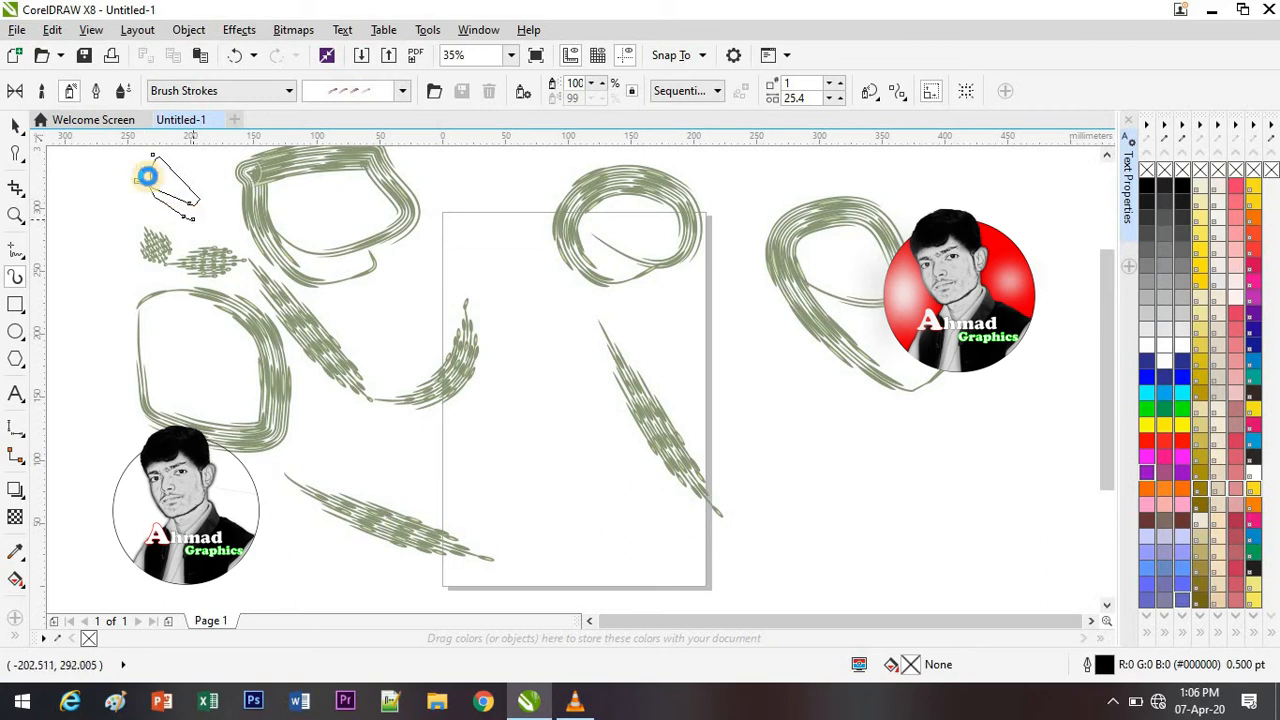
{"action": "left_click_drag", "start_coordinate": [150, 180], "coordinate": [152, 182]}
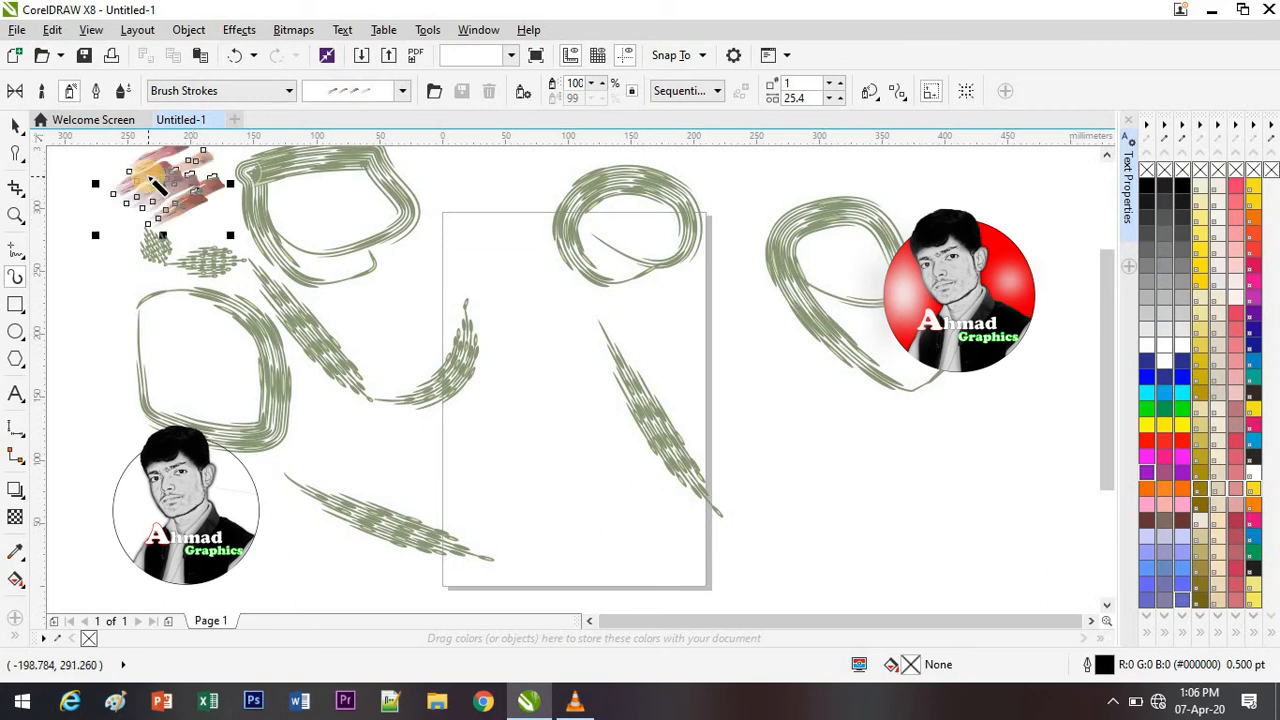
Step: Change the sprayed patch to the pink swirl pattern from the Brush Strokes category
{"action": "left_click", "coordinate": [403, 92]}
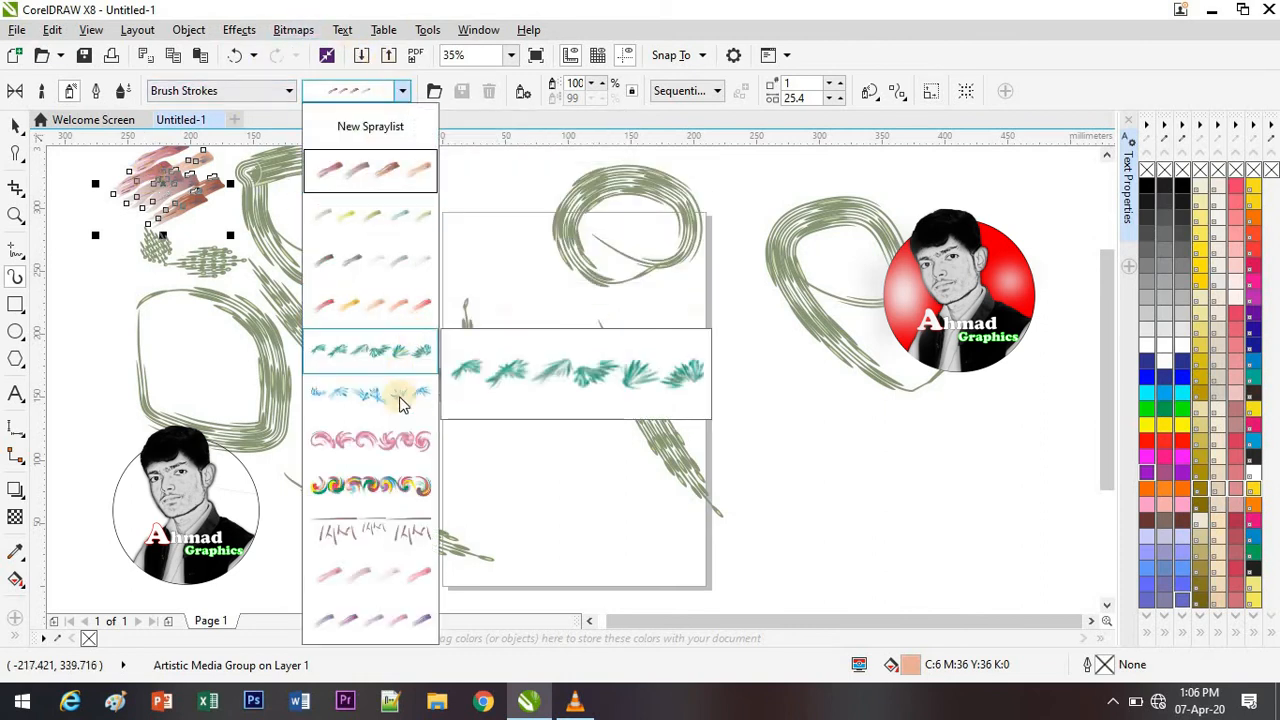
{"action": "left_click", "coordinate": [400, 455]}
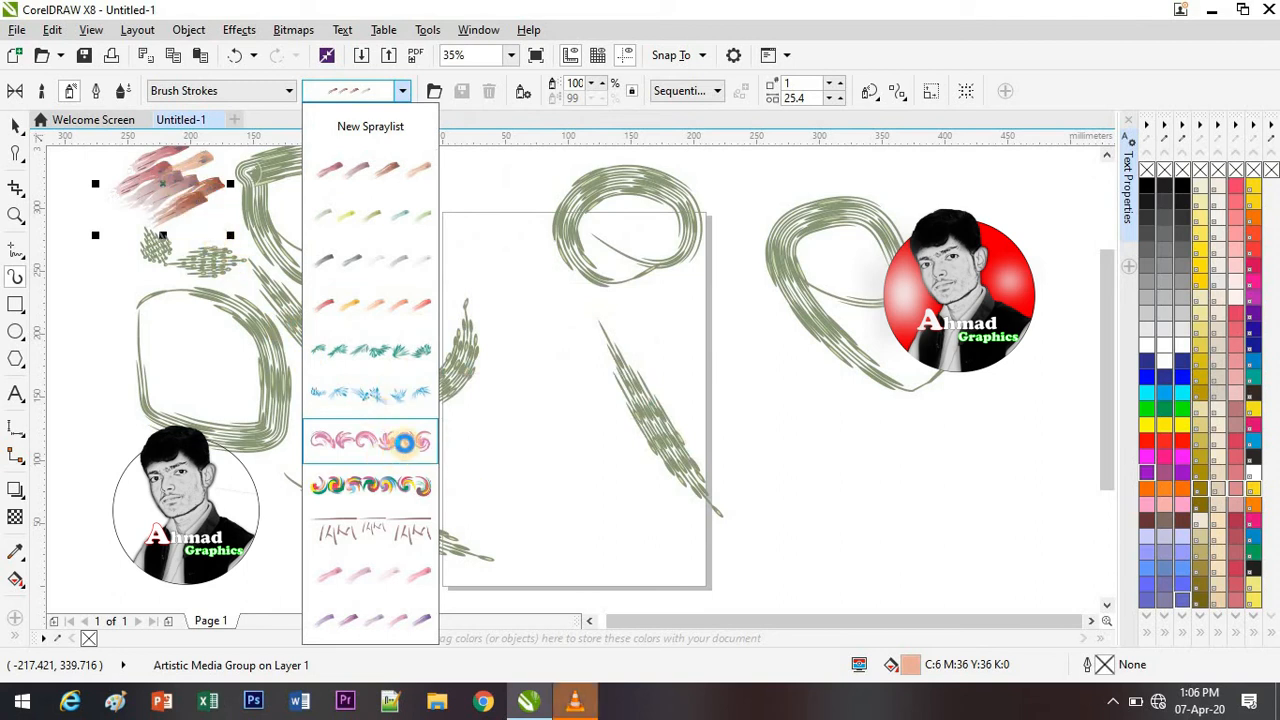
{"action": "left_click", "coordinate": [376, 440]}
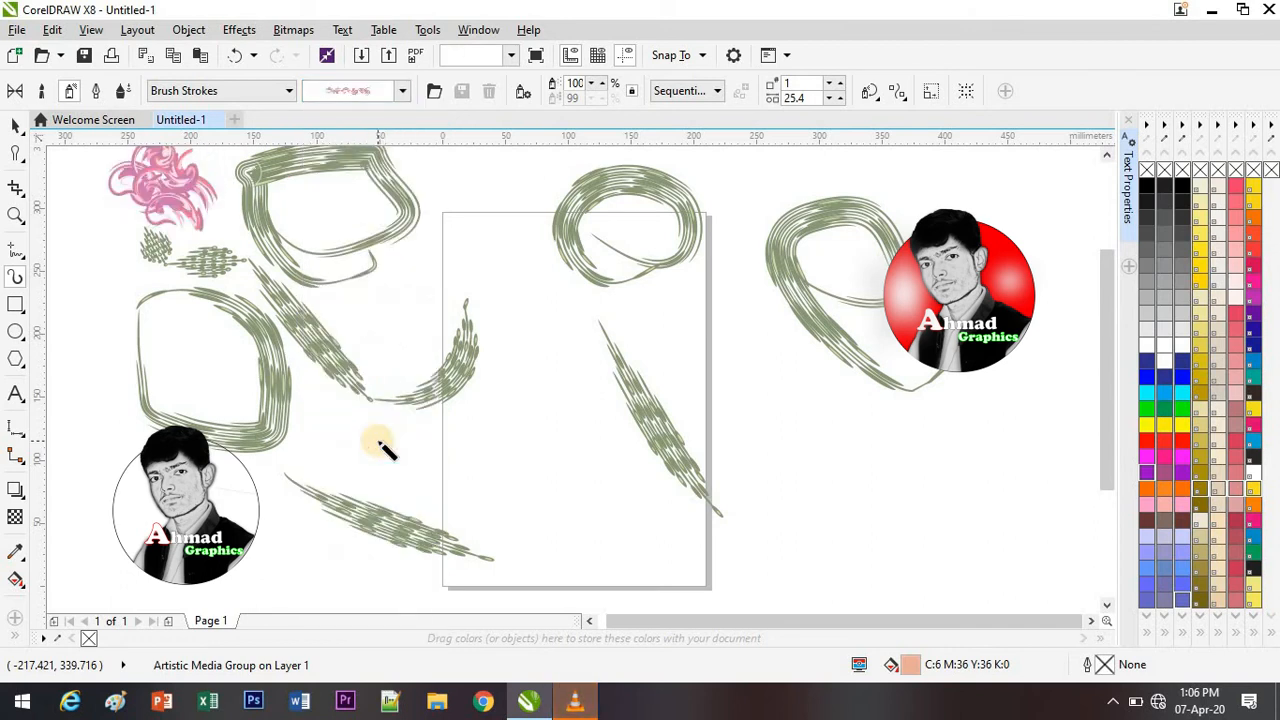
Step: Spray a pink swirl patch on the lower part of the page and fill a larger area beside the page
{"action": "left_click", "coordinate": [609, 500]}
{"action": "mouse_move", "coordinate": [590, 503]}
{"action": "left_mouse_down"}
{"action": "mouse_move", "coordinate": [551, 500]}
{"action": "mouse_move", "coordinate": [578, 547]}
{"action": "mouse_move", "coordinate": [660, 527]}
{"action": "mouse_move", "coordinate": [578, 455]}
{"action": "left_mouse_up"}
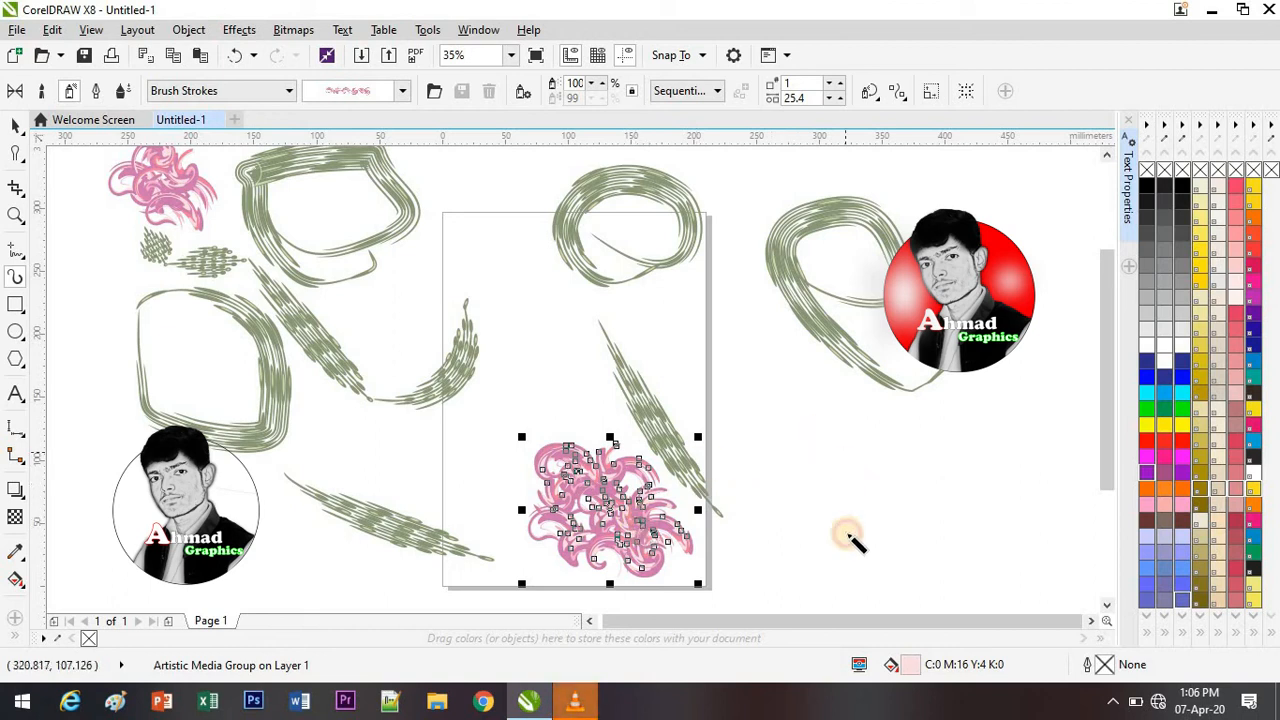
{"action": "left_click_drag", "start_coordinate": [846, 531], "coordinate": [848, 570]}
{"action": "mouse_move", "coordinate": [900, 452]}
{"action": "left_mouse_down"}
{"action": "mouse_move", "coordinate": [893, 573]}
{"action": "mouse_move", "coordinate": [929, 586]}
{"action": "left_mouse_up"}
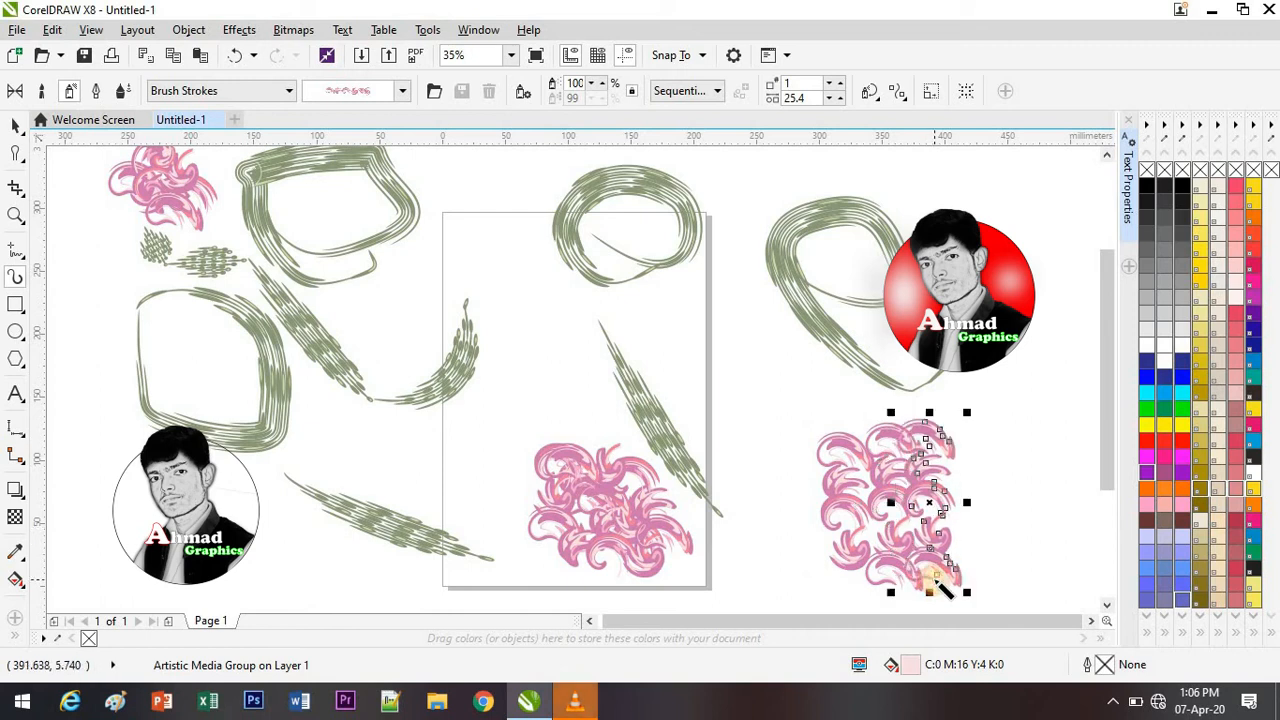
{"action": "mouse_move", "coordinate": [814, 434]}
{"action": "left_mouse_down"}
{"action": "mouse_move", "coordinate": [808, 423]}
{"action": "mouse_move", "coordinate": [1022, 420]}
{"action": "mouse_move", "coordinate": [1002, 424]}
{"action": "mouse_move", "coordinate": [930, 578]}
{"action": "left_mouse_up"}
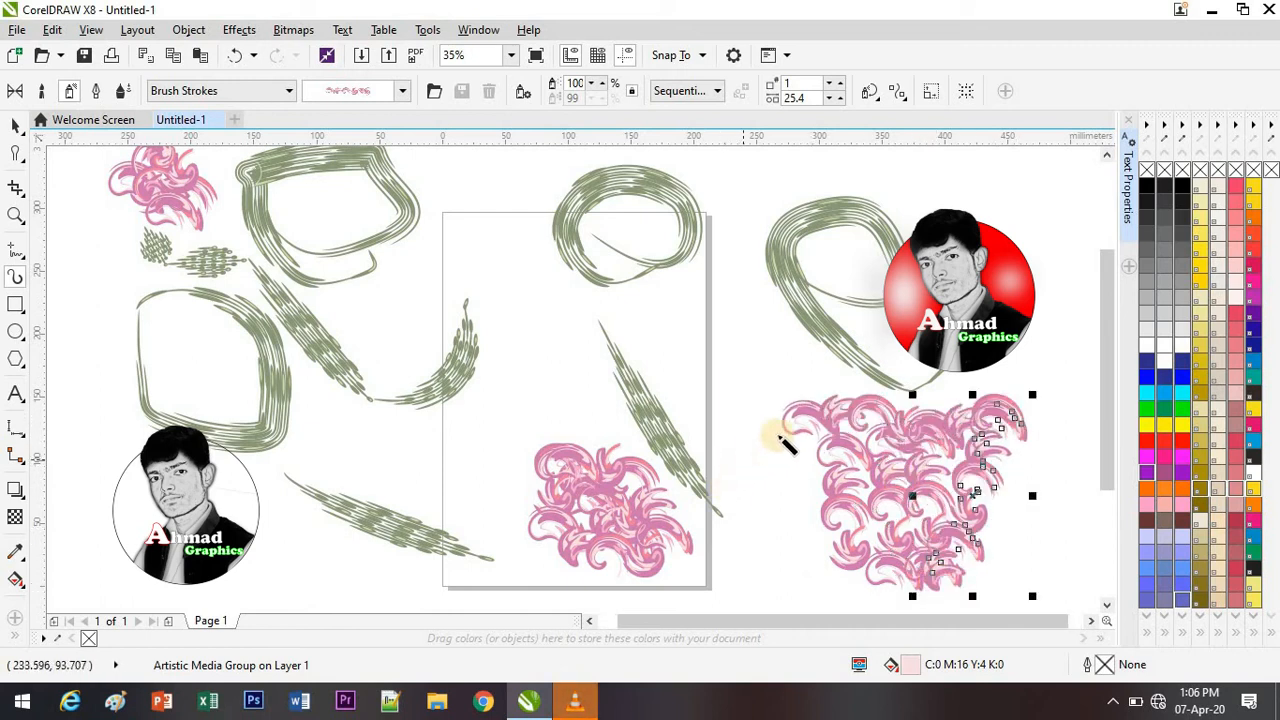
{"action": "mouse_move", "coordinate": [790, 445]}
{"action": "left_mouse_down"}
{"action": "mouse_move", "coordinate": [837, 567]}
{"action": "mouse_move", "coordinate": [1000, 612]}
{"action": "left_mouse_up"}
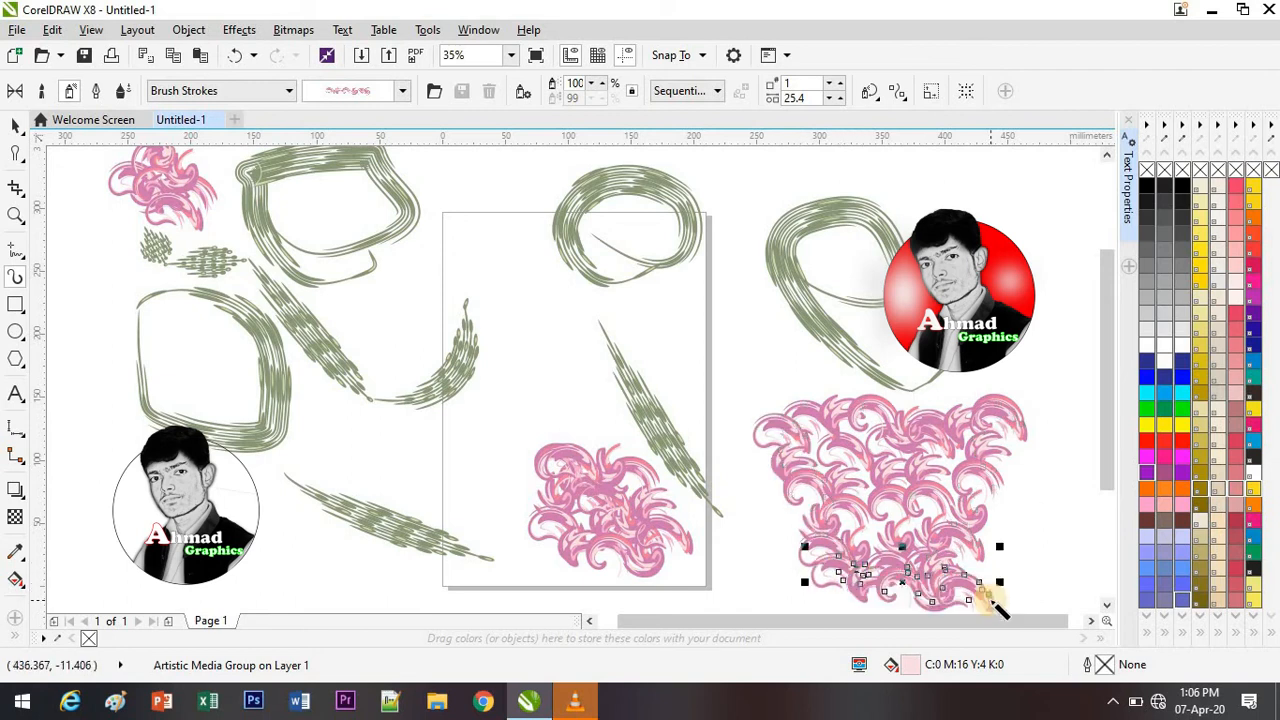
Step: Switch the Artistic Media tool to Calligraphic mode and draw black strokes around the unfilled portrait circle, beside the page and diagonally across the page
{"action": "left_click", "coordinate": [98, 91]}
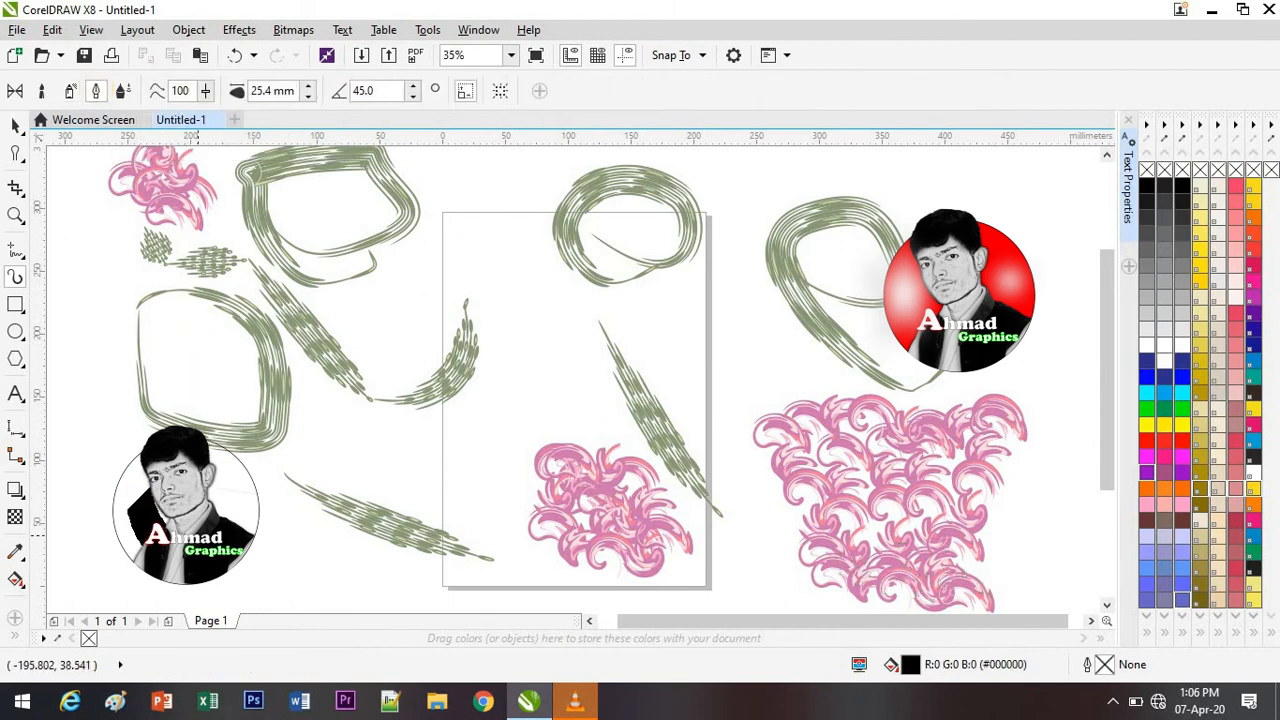
{"action": "mouse_move", "coordinate": [140, 462]}
{"action": "left_mouse_down"}
{"action": "mouse_move", "coordinate": [112, 518]}
{"action": "mouse_move", "coordinate": [150, 604]}
{"action": "mouse_move", "coordinate": [240, 572]}
{"action": "mouse_move", "coordinate": [262, 462]}
{"action": "left_mouse_up"}
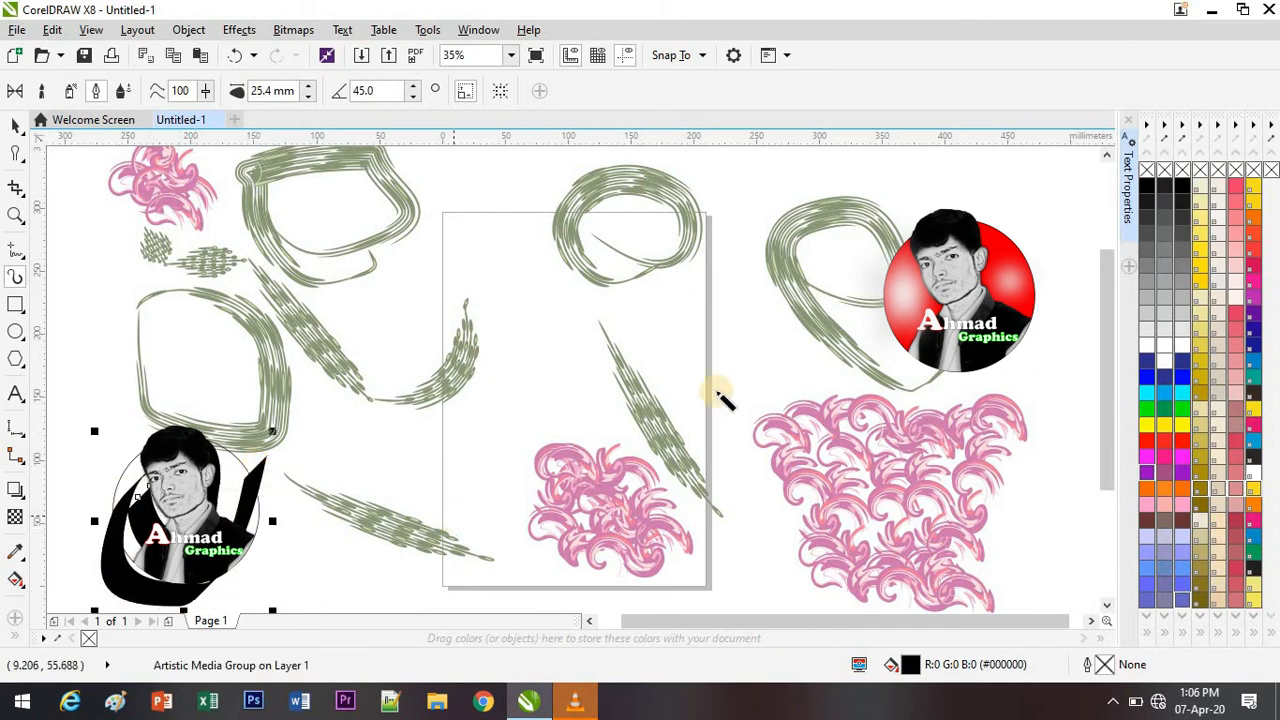
{"action": "left_click_drag", "start_coordinate": [748, 262], "coordinate": [762, 386]}
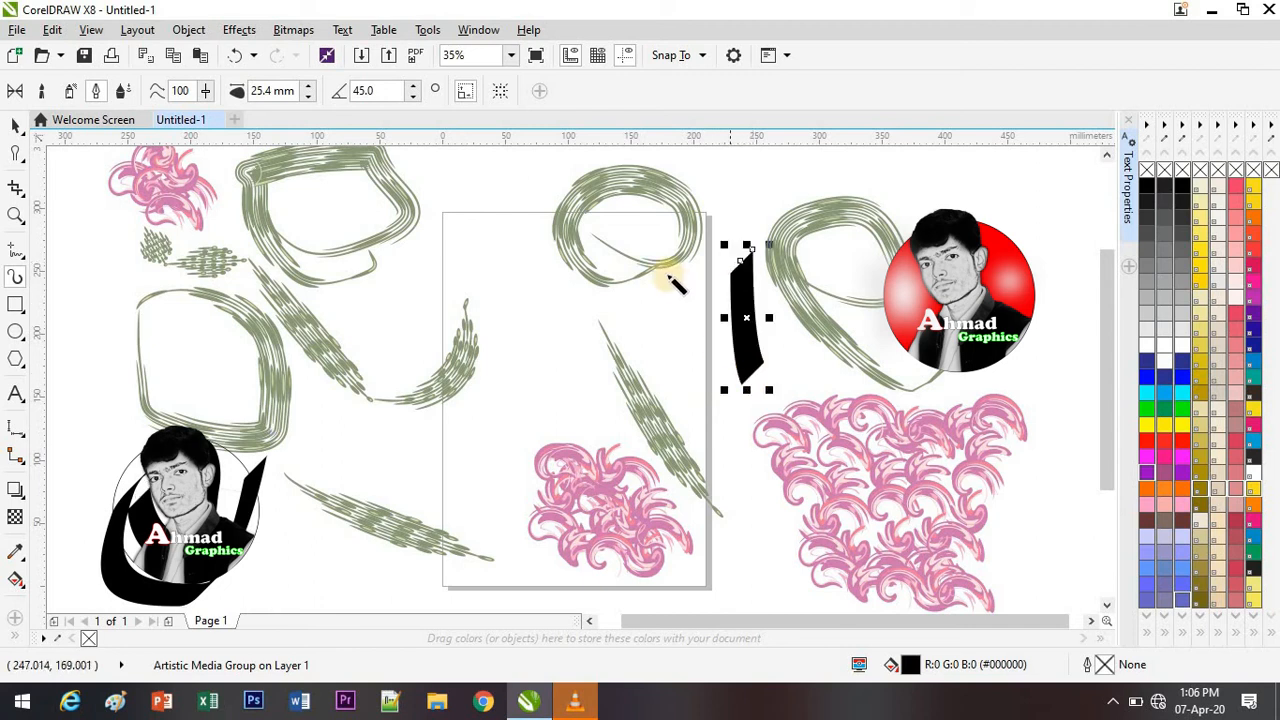
{"action": "mouse_move", "coordinate": [676, 292]}
{"action": "left_mouse_down"}
{"action": "mouse_move", "coordinate": [744, 280]}
{"action": "mouse_move", "coordinate": [641, 394]}
{"action": "mouse_move", "coordinate": [657, 410]}
{"action": "mouse_move", "coordinate": [687, 408]}
{"action": "mouse_move", "coordinate": [659, 450]}
{"action": "mouse_move", "coordinate": [616, 467]}
{"action": "mouse_move", "coordinate": [571, 390]}
{"action": "mouse_move", "coordinate": [598, 492]}
{"action": "mouse_move", "coordinate": [445, 610]}
{"action": "mouse_move", "coordinate": [413, 601]}
{"action": "left_mouse_up"}
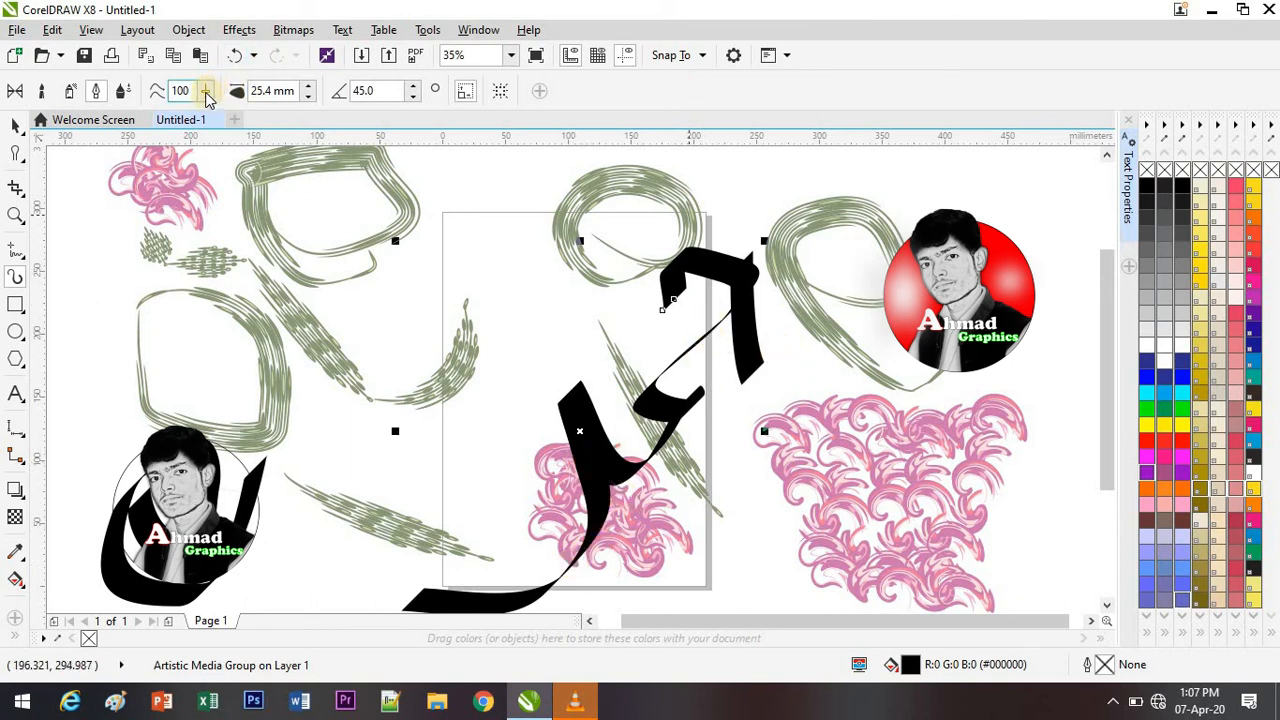
Step: Switch the Artistic Media tool to Pressure mode and draw thick letter-like strokes over the page's upper-left corner and around the red portrait circle
{"action": "left_click", "coordinate": [124, 92]}
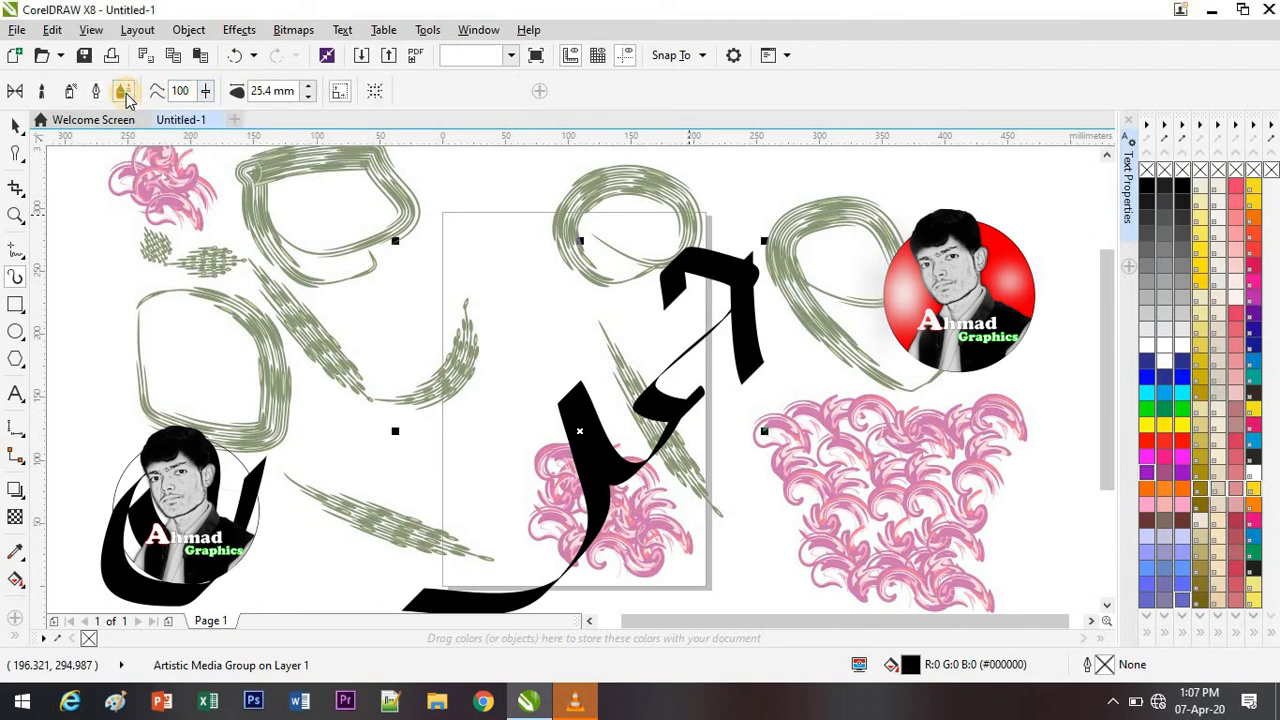
{"action": "mouse_move", "coordinate": [414, 298]}
{"action": "left_mouse_down"}
{"action": "mouse_move", "coordinate": [447, 323]}
{"action": "mouse_move", "coordinate": [445, 244]}
{"action": "mouse_move", "coordinate": [397, 274]}
{"action": "mouse_move", "coordinate": [549, 345]}
{"action": "mouse_move", "coordinate": [513, 178]}
{"action": "left_mouse_up"}
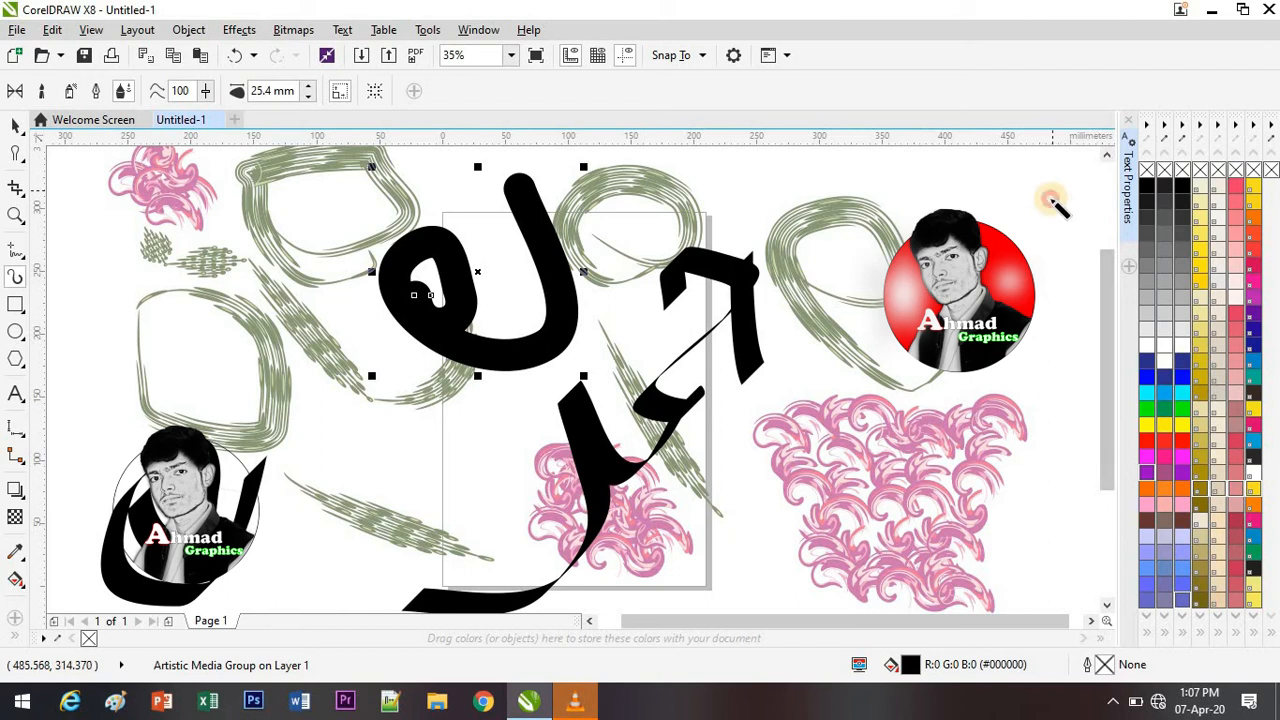
{"action": "mouse_move", "coordinate": [1050, 200]}
{"action": "left_mouse_down"}
{"action": "mouse_move", "coordinate": [1045, 245]}
{"action": "mouse_move", "coordinate": [1065, 325]}
{"action": "left_mouse_up"}
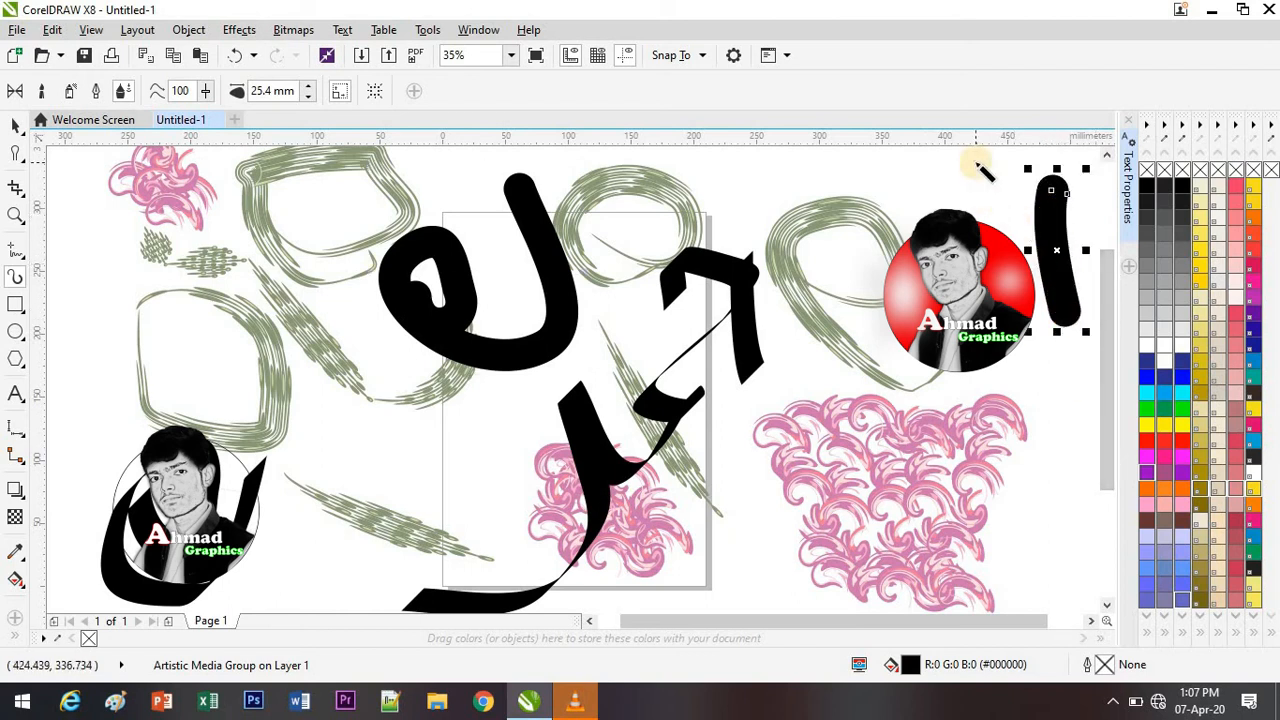
{"action": "mouse_move", "coordinate": [980, 172]}
{"action": "left_mouse_down"}
{"action": "mouse_move", "coordinate": [918, 205]}
{"action": "mouse_move", "coordinate": [923, 177]}
{"action": "mouse_move", "coordinate": [1034, 166]}
{"action": "mouse_move", "coordinate": [1008, 215]}
{"action": "left_mouse_up"}
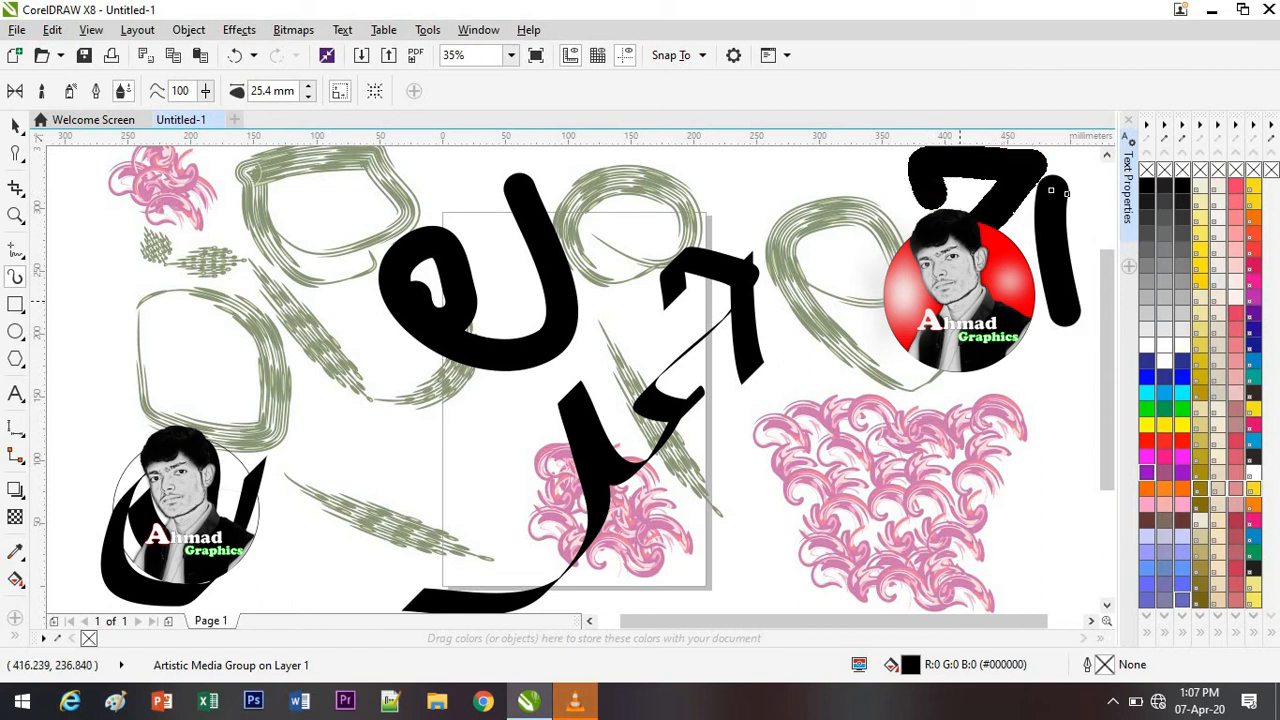
{"action": "mouse_move", "coordinate": [857, 286]}
{"action": "left_mouse_down"}
{"action": "mouse_move", "coordinate": [881, 359]}
{"action": "mouse_move", "coordinate": [742, 482]}
{"action": "left_mouse_up"}
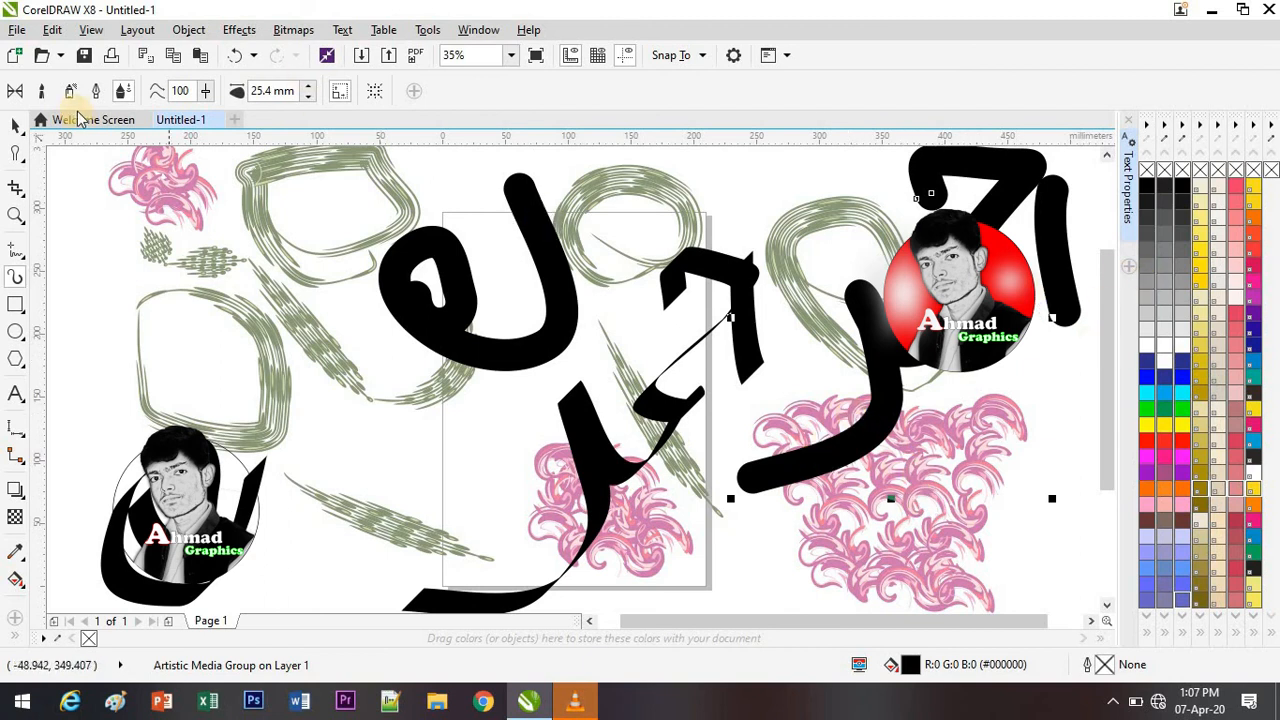
Step: Paint thick pressure strokes around the two lower pink swirl patches and add a loop across the page's left edge
{"action": "left_click", "coordinate": [18, 283]}
{"action": "mouse_move", "coordinate": [795, 505]}
{"action": "left_mouse_down"}
{"action": "mouse_move", "coordinate": [808, 522]}
{"action": "mouse_move", "coordinate": [802, 560]}
{"action": "mouse_move", "coordinate": [908, 598]}
{"action": "mouse_move", "coordinate": [877, 326]}
{"action": "mouse_move", "coordinate": [737, 434]}
{"action": "mouse_move", "coordinate": [915, 600]}
{"action": "left_mouse_up"}
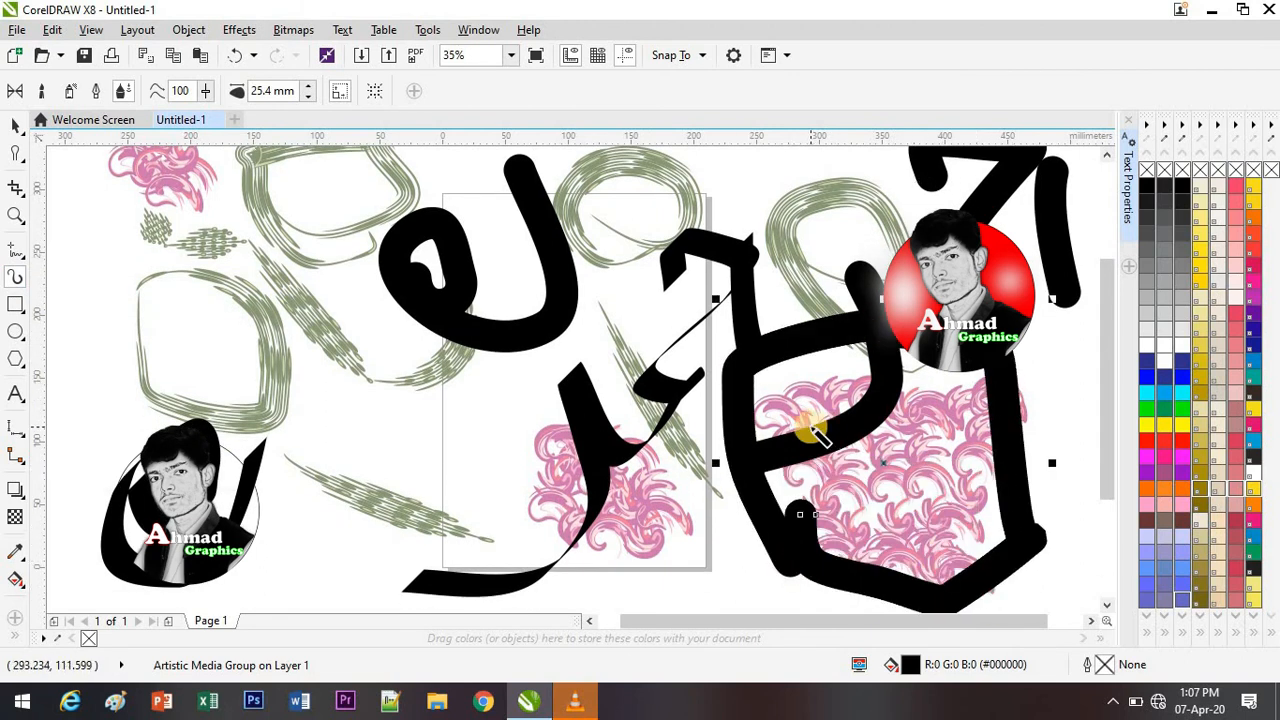
{"action": "mouse_move", "coordinate": [640, 508]}
{"action": "left_mouse_down"}
{"action": "mouse_move", "coordinate": [574, 518]}
{"action": "mouse_move", "coordinate": [575, 532]}
{"action": "mouse_move", "coordinate": [720, 563]}
{"action": "mouse_move", "coordinate": [600, 378]}
{"action": "left_mouse_up"}
{"action": "mouse_move", "coordinate": [505, 507]}
{"action": "left_mouse_down"}
{"action": "mouse_move", "coordinate": [640, 586]}
{"action": "mouse_move", "coordinate": [510, 530]}
{"action": "left_mouse_up"}
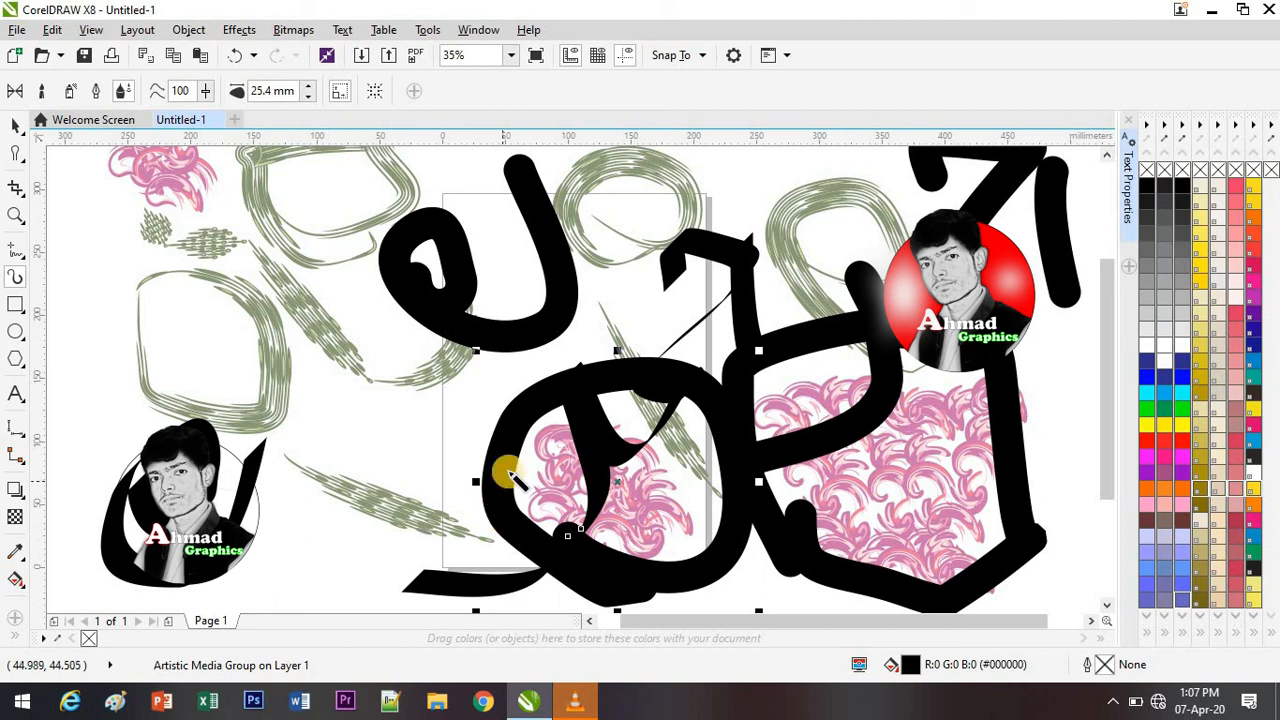
{"action": "mouse_move", "coordinate": [440, 420]}
{"action": "left_mouse_down"}
{"action": "mouse_move", "coordinate": [408, 397]}
{"action": "mouse_move", "coordinate": [514, 460]}
{"action": "mouse_move", "coordinate": [443, 323]}
{"action": "mouse_move", "coordinate": [493, 400]}
{"action": "mouse_move", "coordinate": [428, 370]}
{"action": "left_mouse_up"}
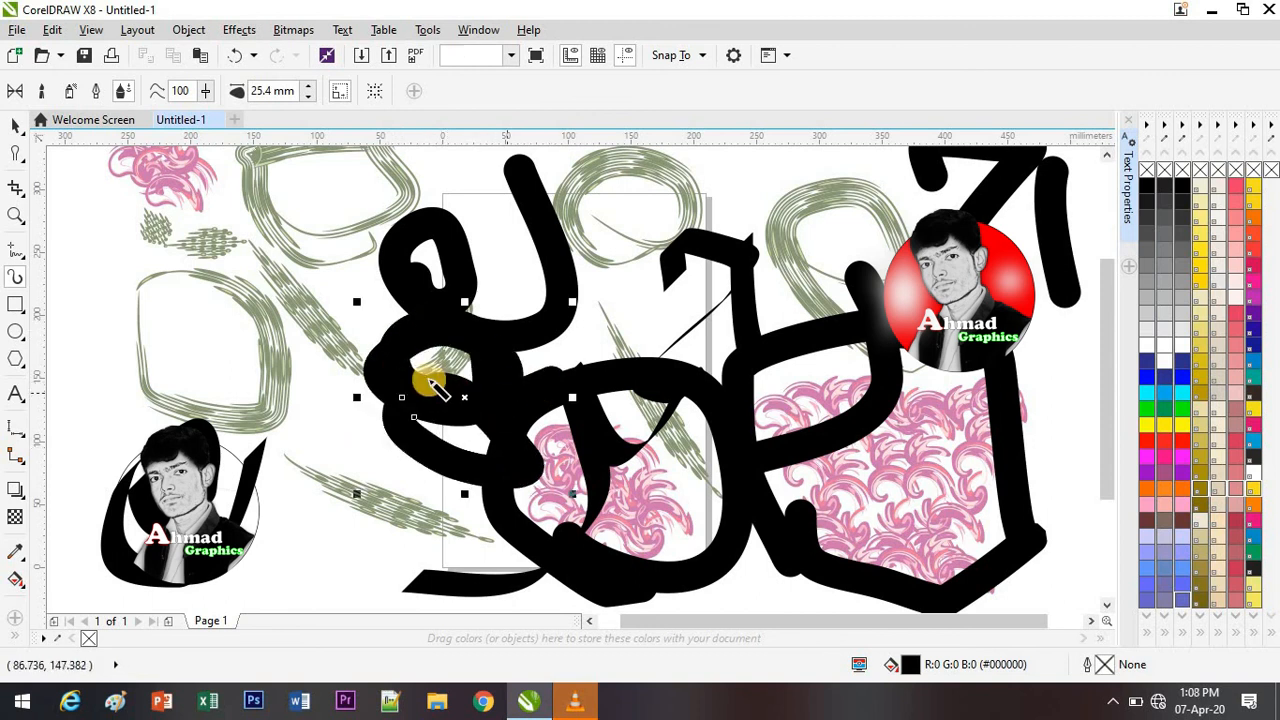